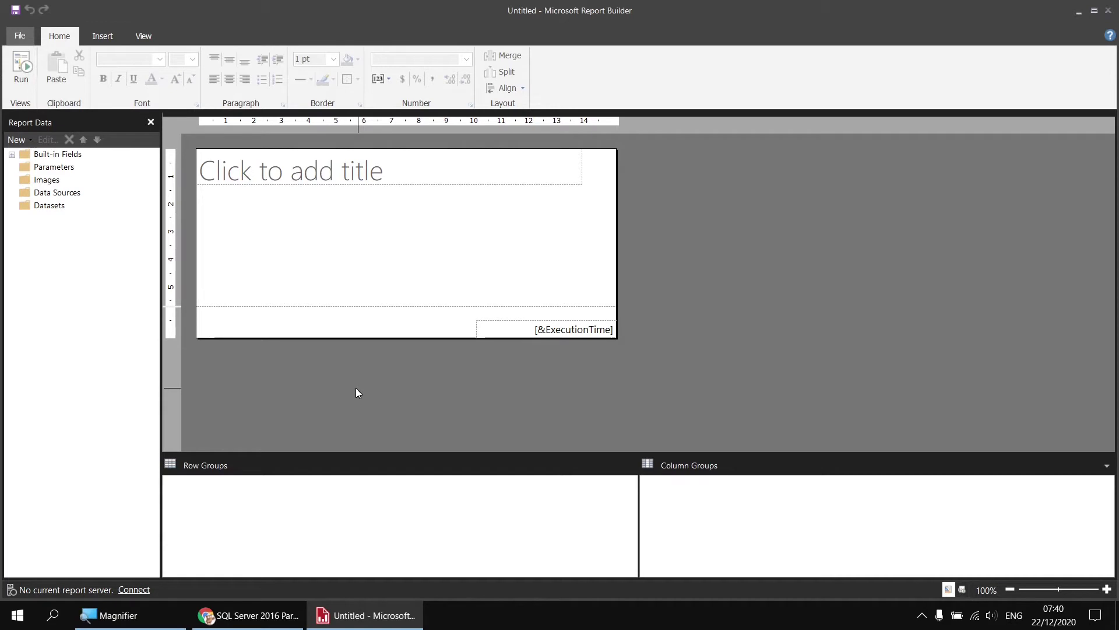
left_click(260, 619)
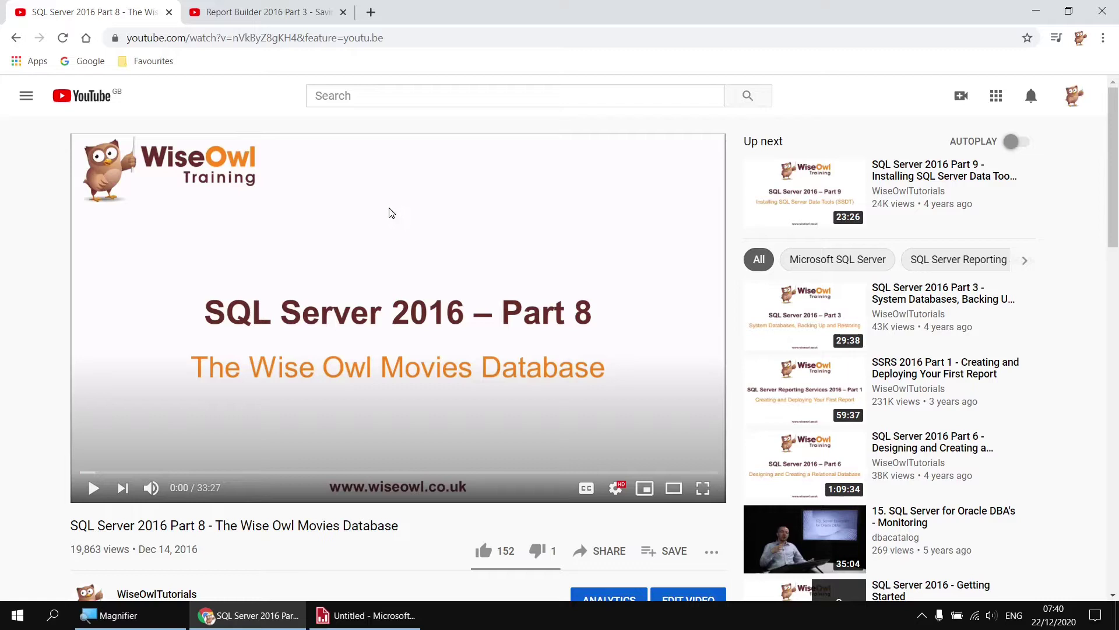
scroll(392, 214, "down", 1)
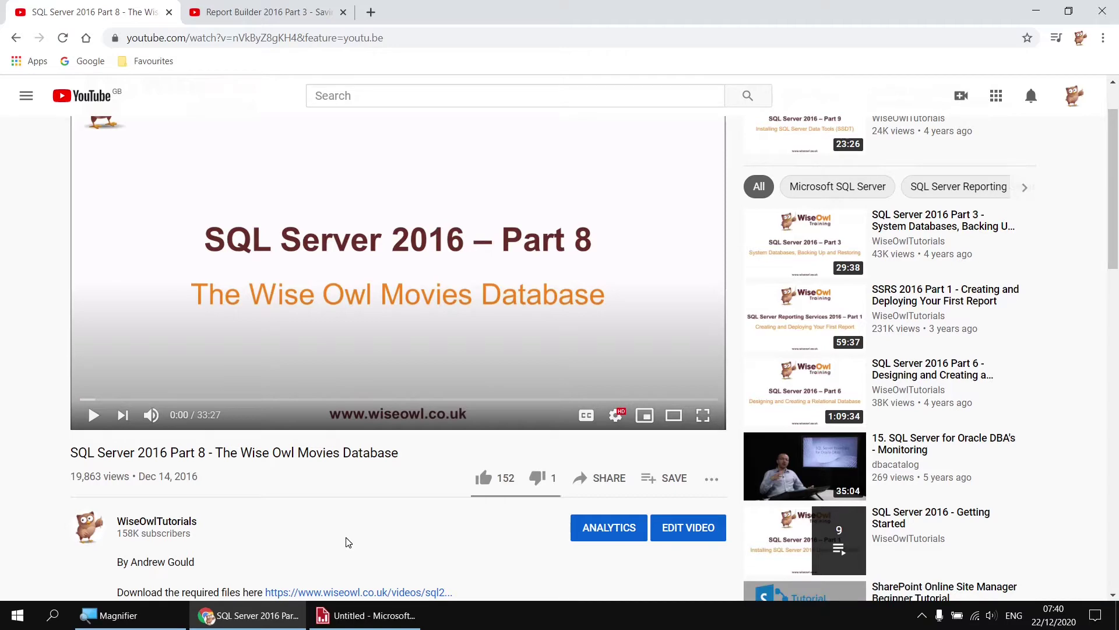
left_click(353, 617)
- Add a new data source named Movies that uses an embedded connection
right_click(83, 194)
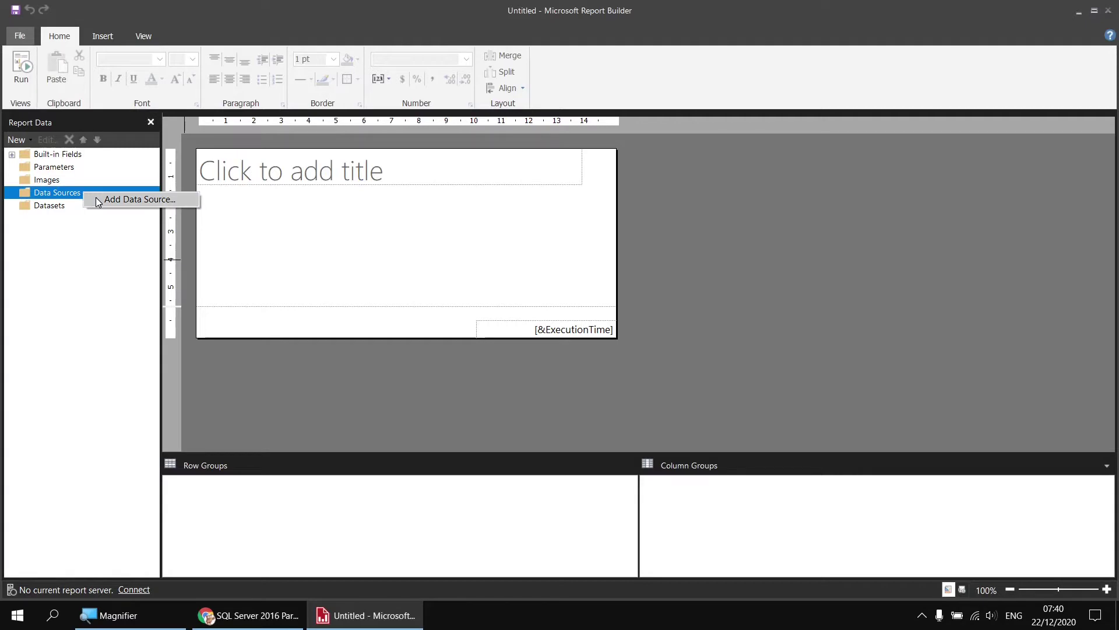
left_click(138, 199)
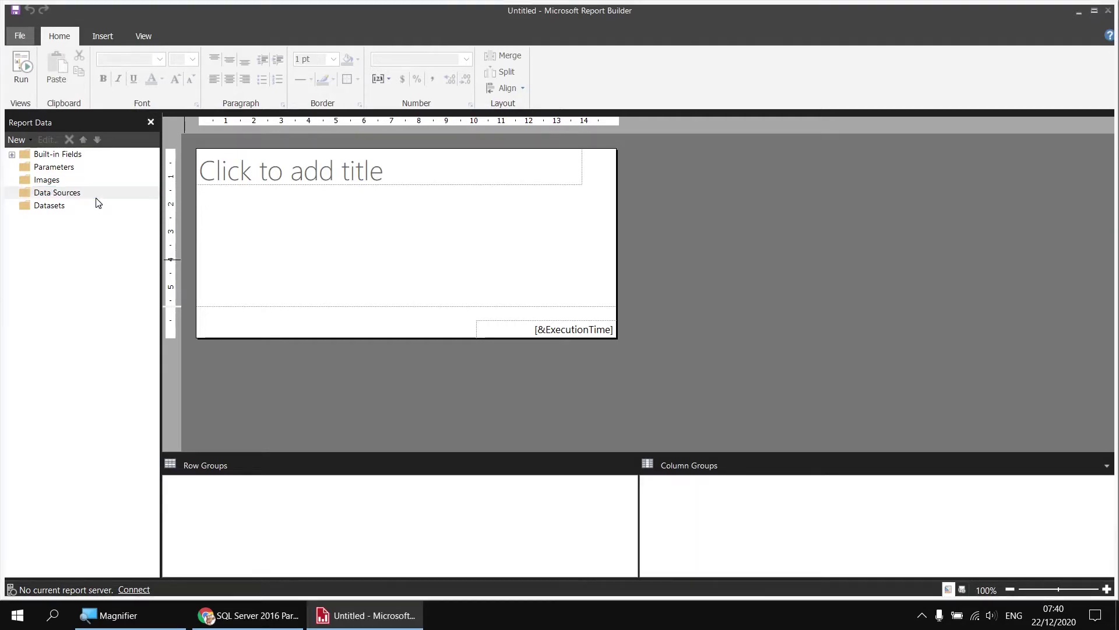
double_click(457, 150)
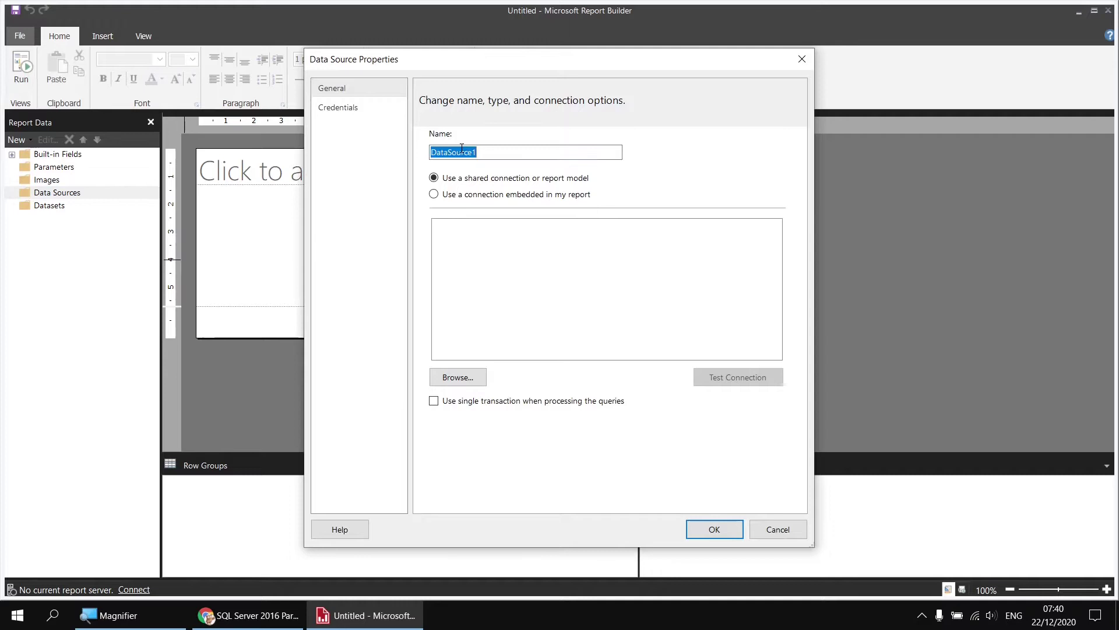
type("Movies")
left_click(471, 198)
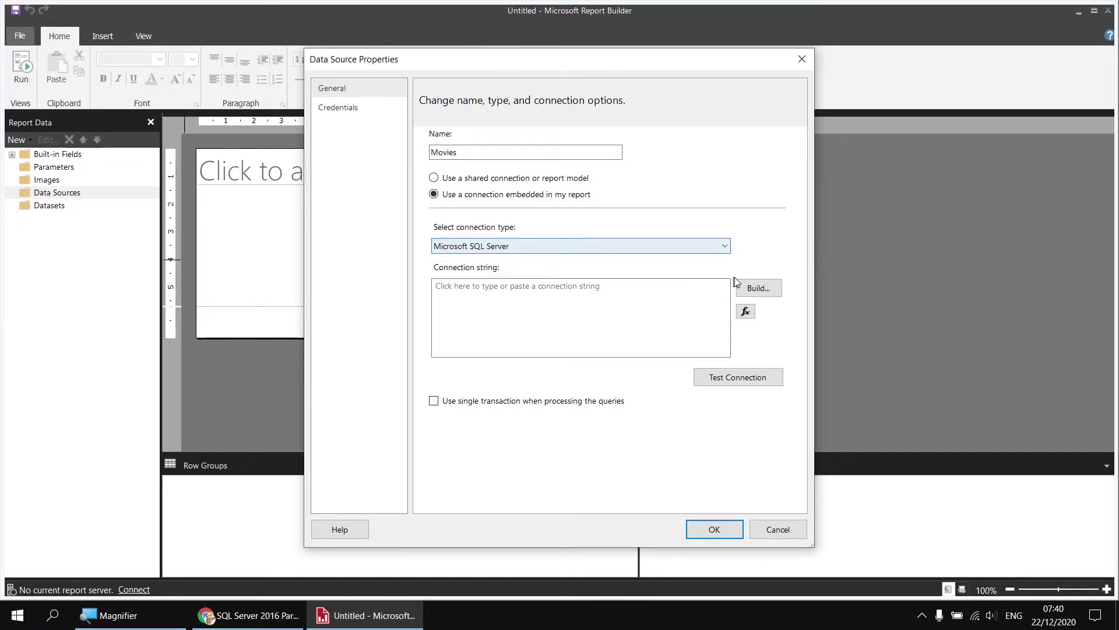
- Build its connection to server .\sql2017 with the Movies database, and confirm
left_click(764, 289)
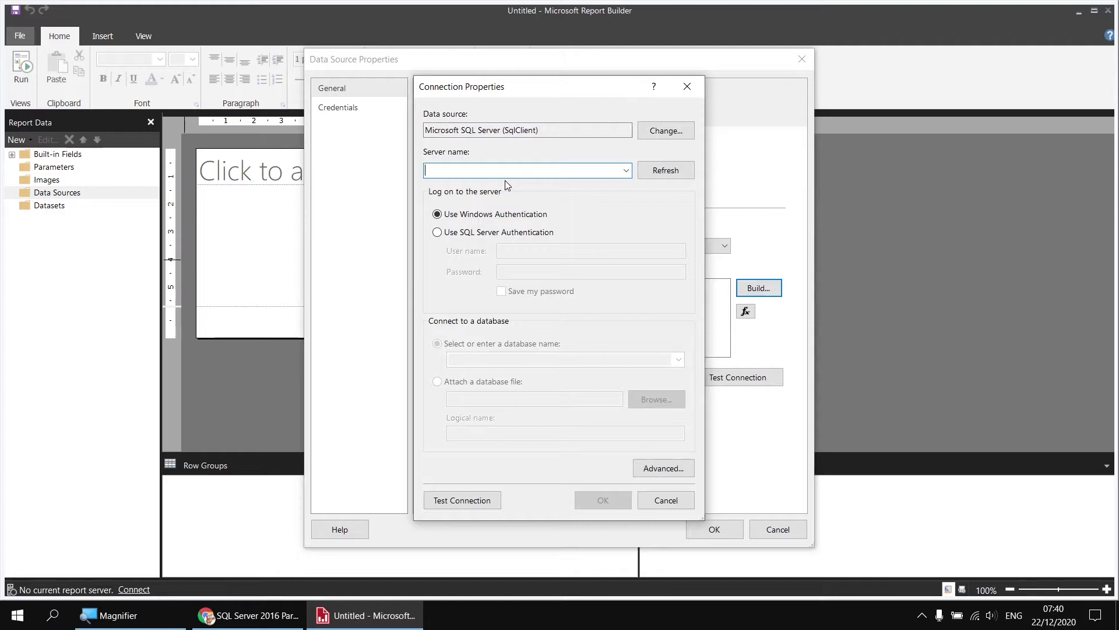
type(".\\")
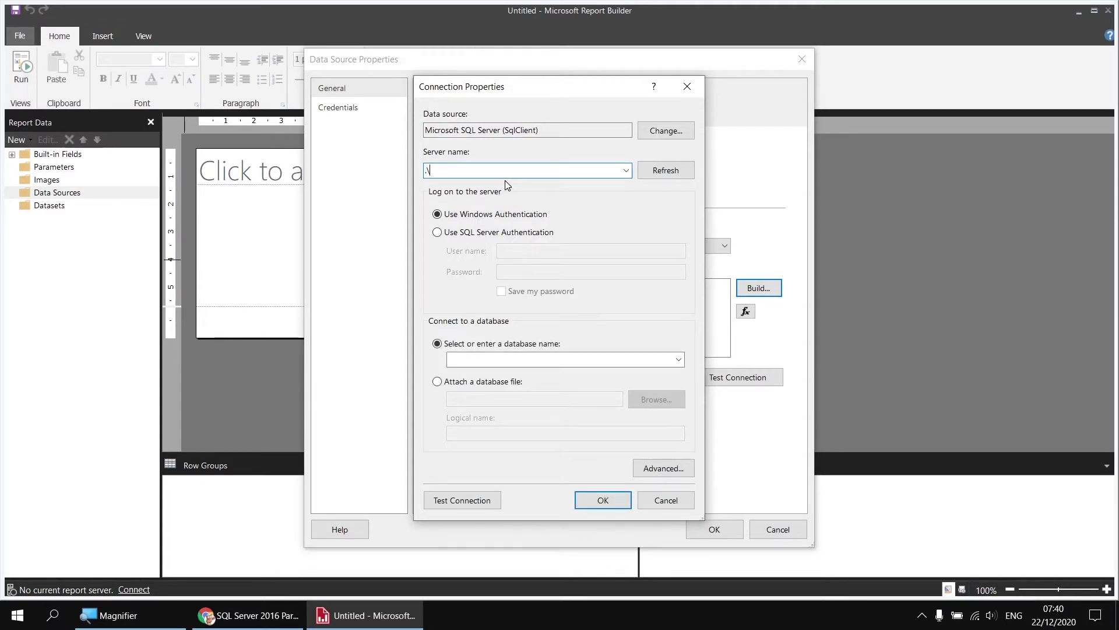
type("sql2017")
left_click(678, 359)
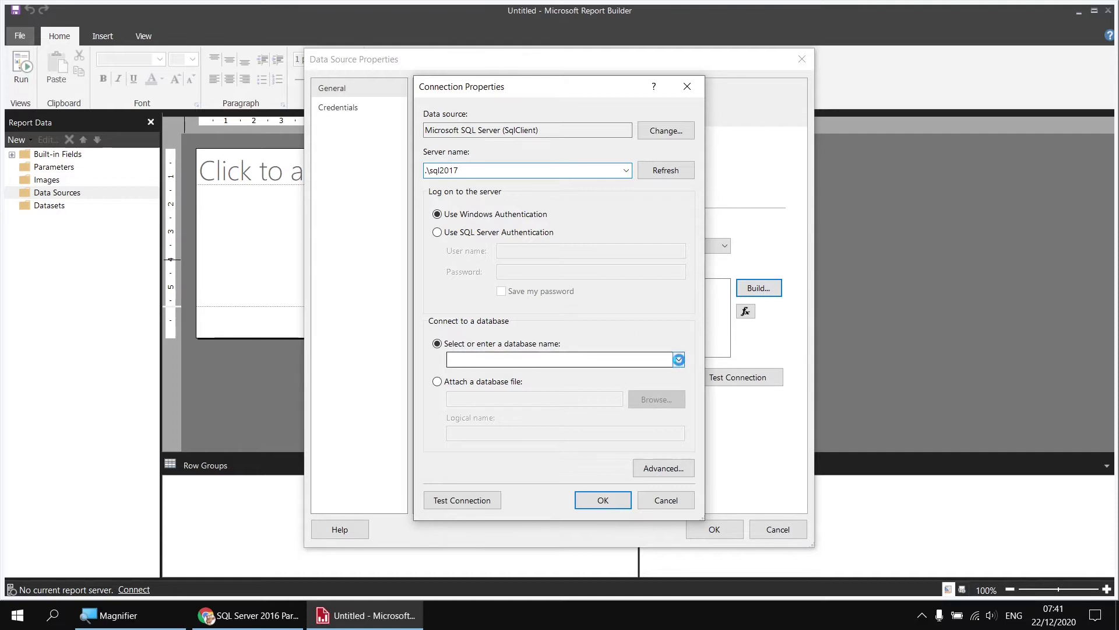
left_click(487, 399)
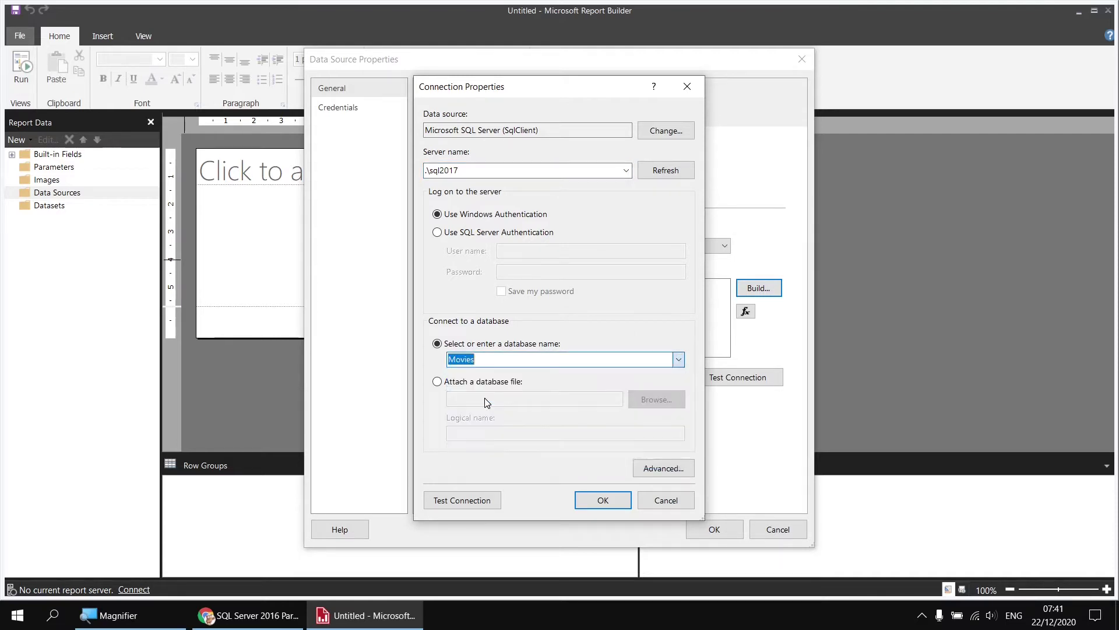
left_click(603, 500)
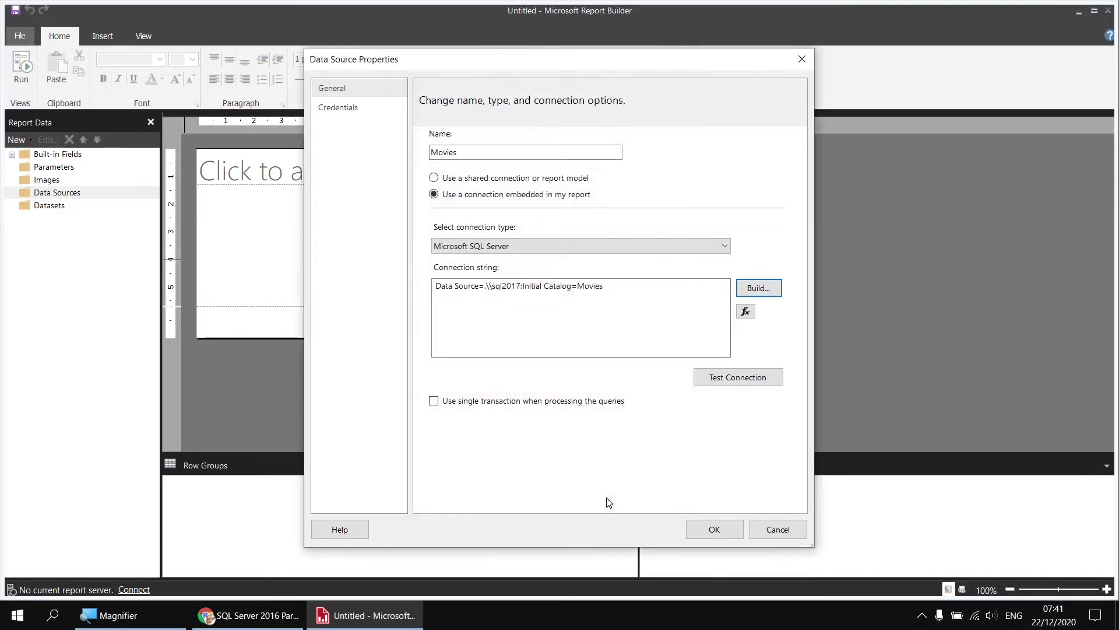
left_click(713, 527)
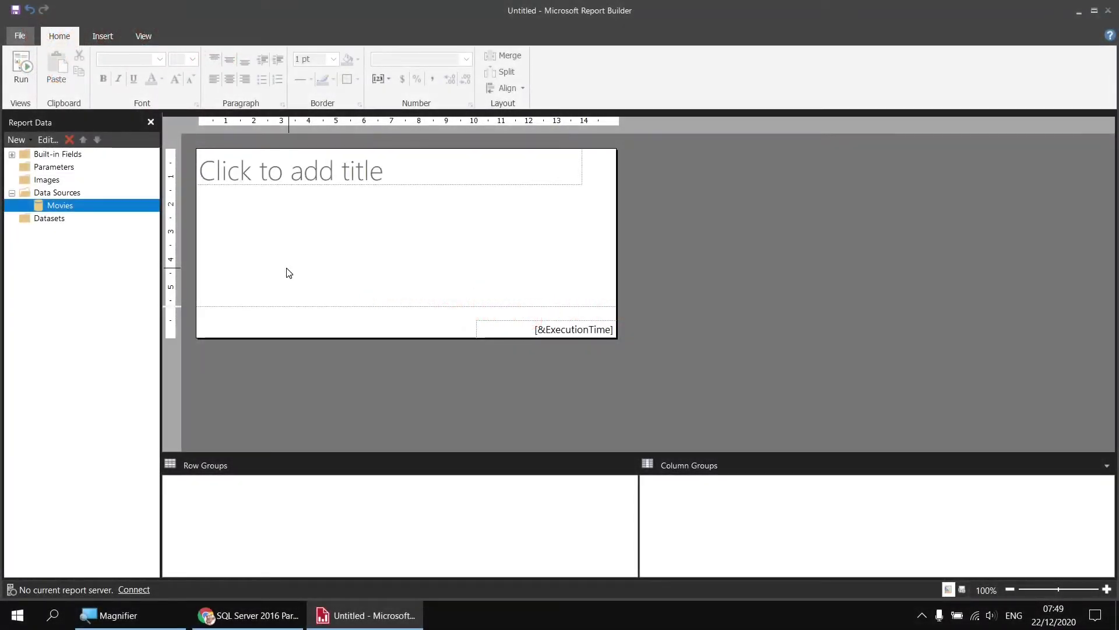
- Add a dataset named OscarWinners on the Movies data source and open its Query Designer
right_click(82, 211)
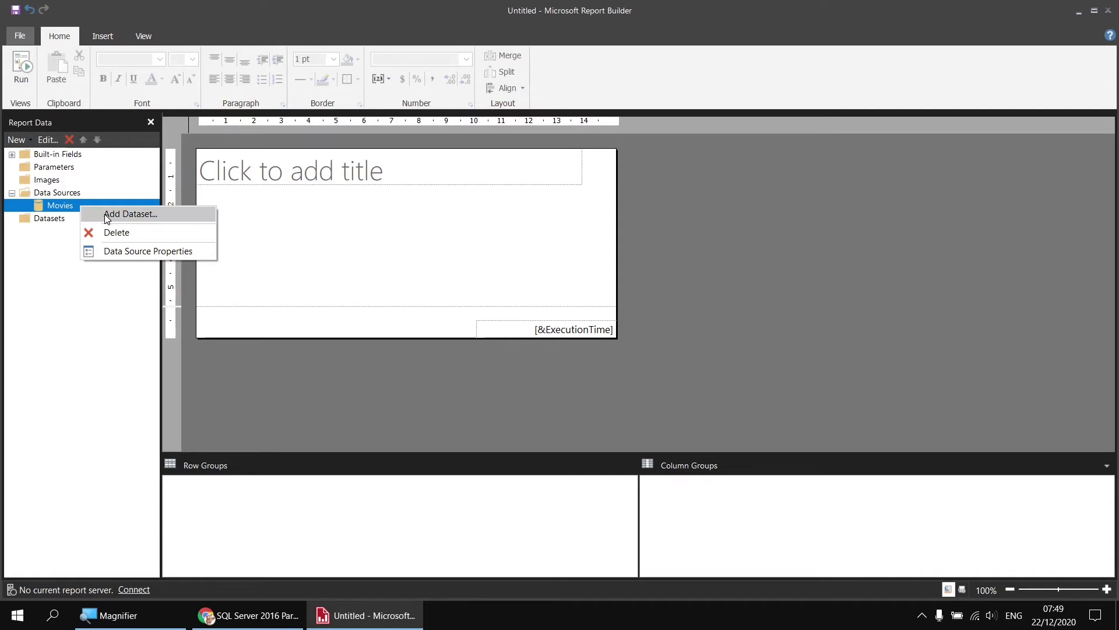
left_click(107, 214)
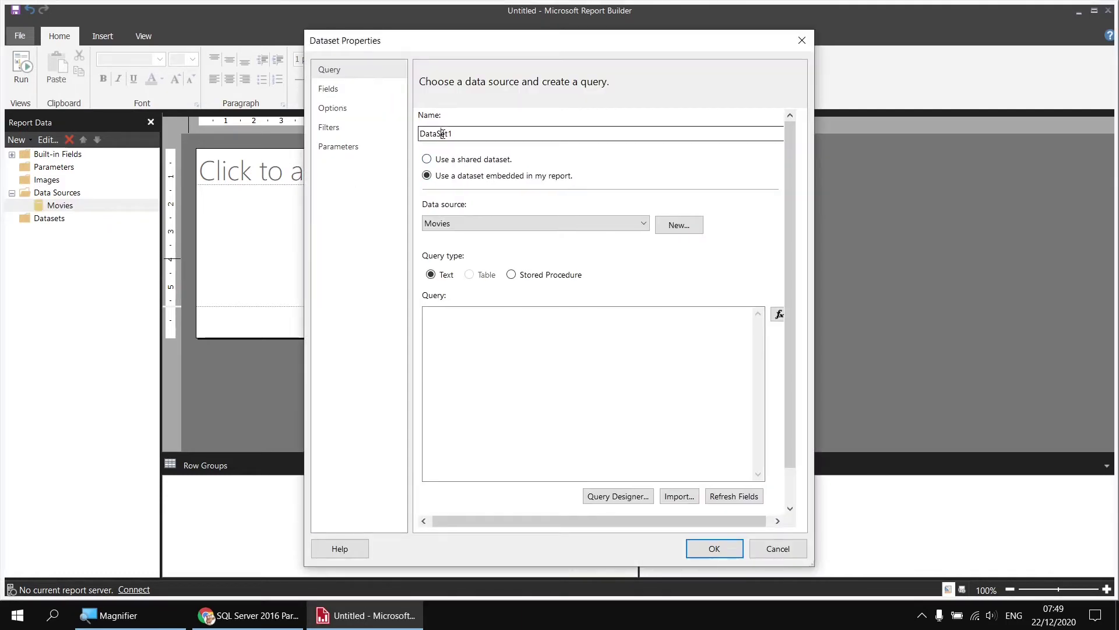
type("Oscar")
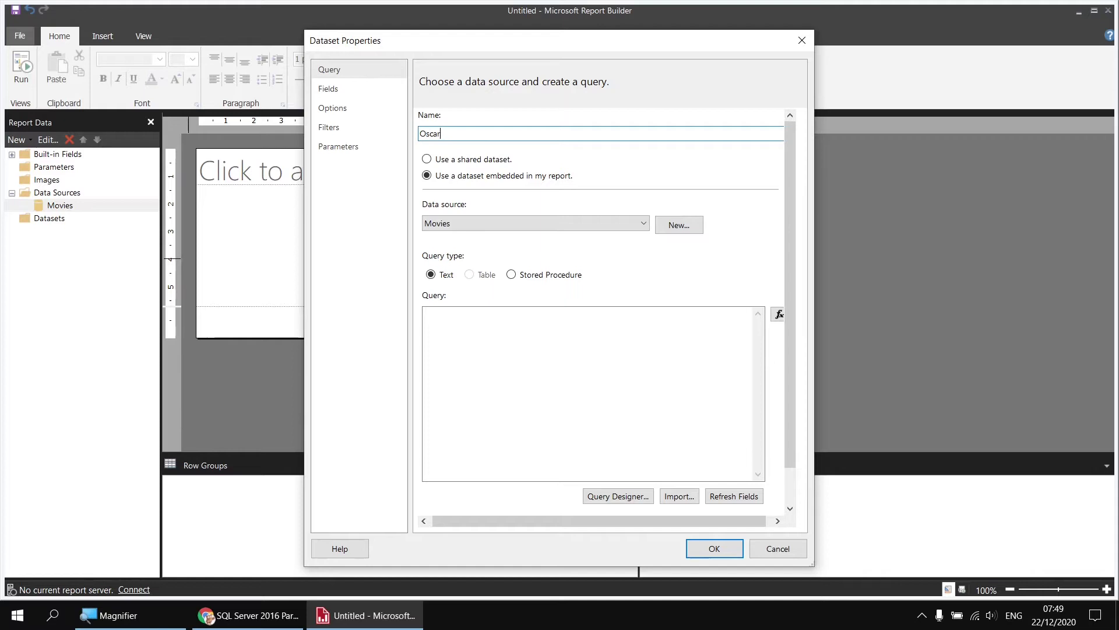
type("Winners")
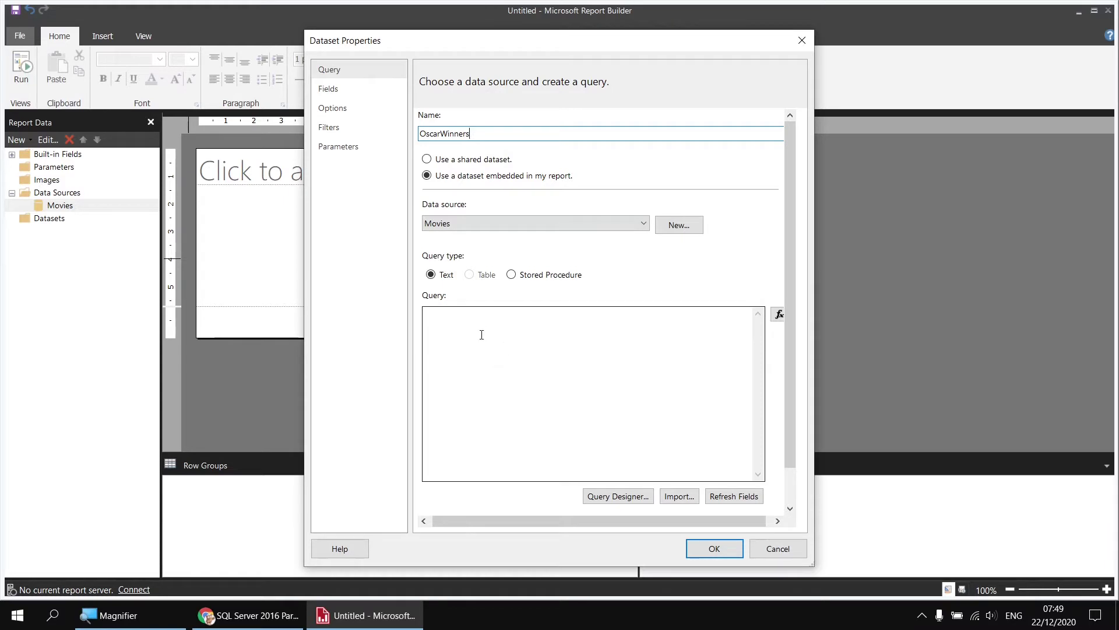
left_click(615, 499)
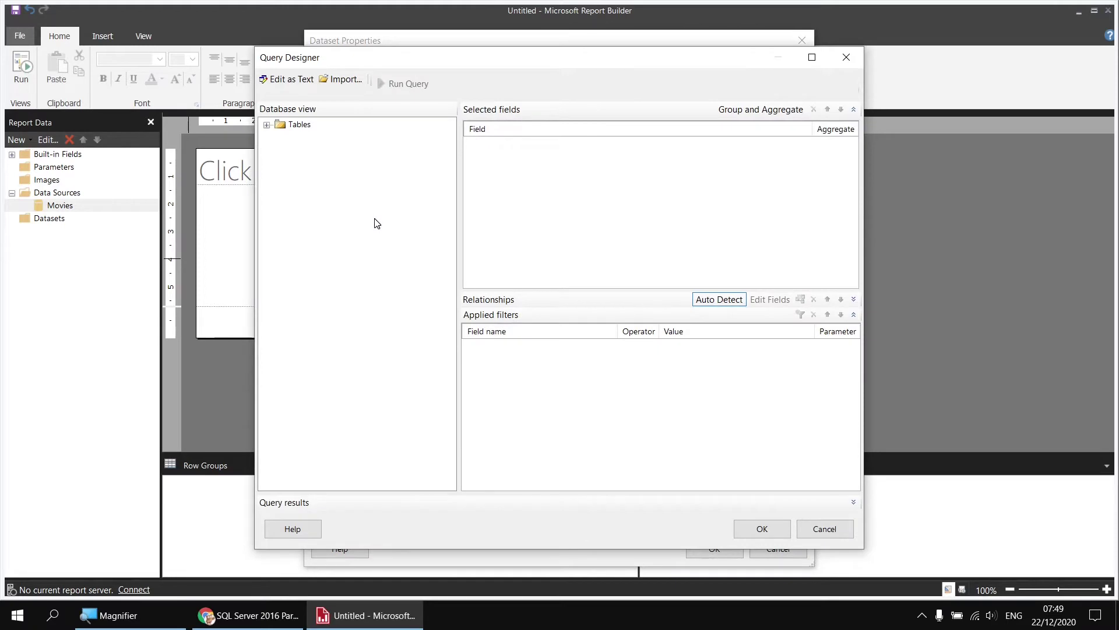
- Select Film's Title, ReleaseDate, RunTimeMinutes, OscarNominations and OscarWins fields for the query
left_click(267, 125)
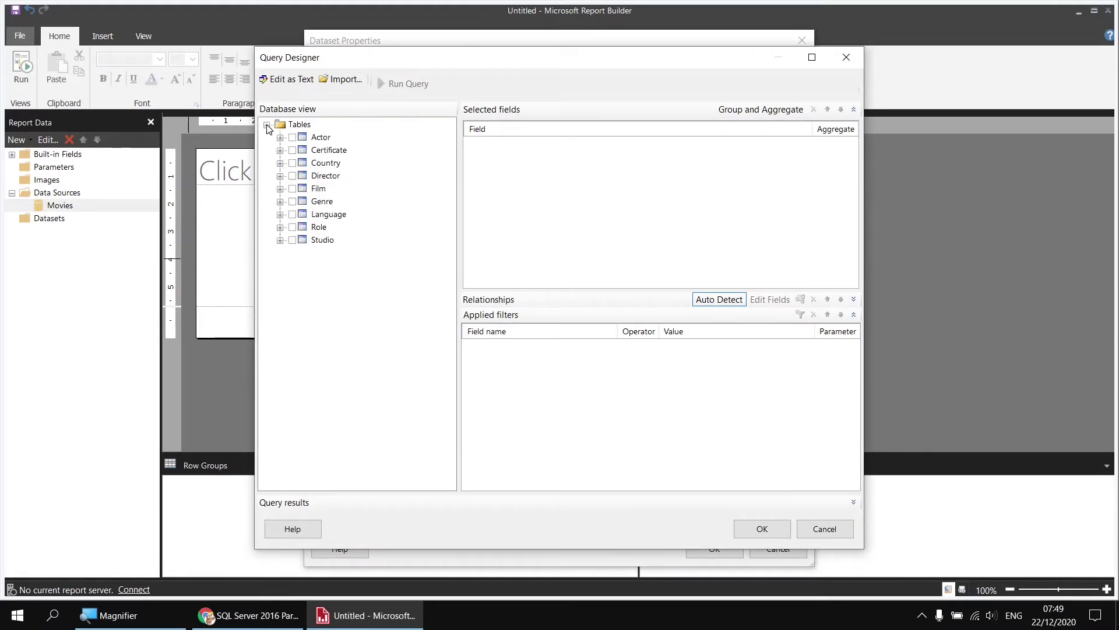
left_click(281, 189)
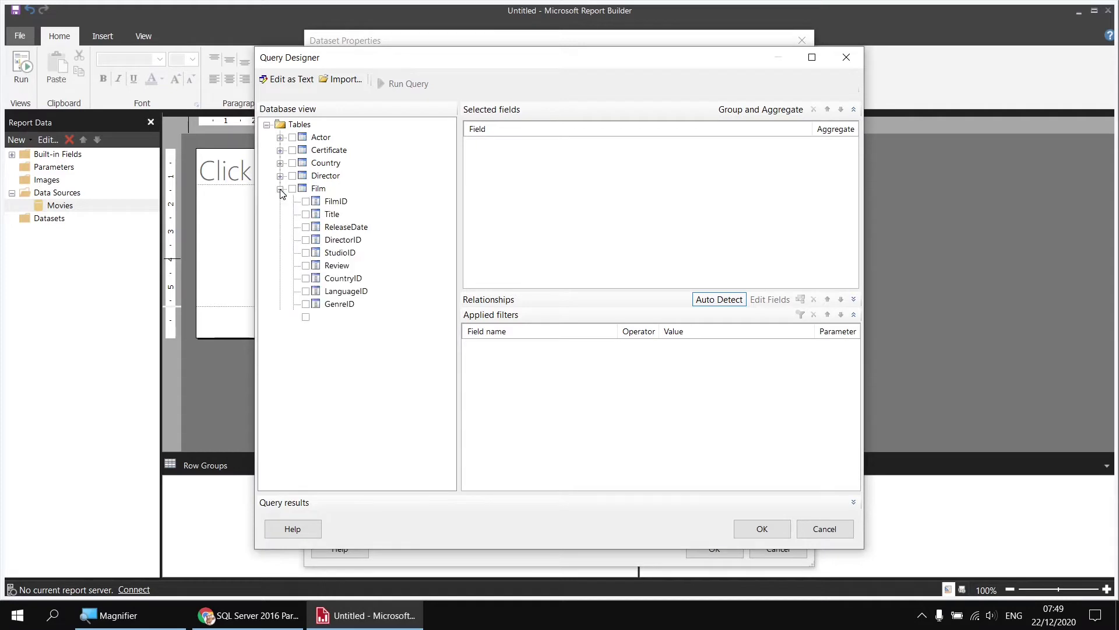
left_click(306, 214)
left_click(306, 227)
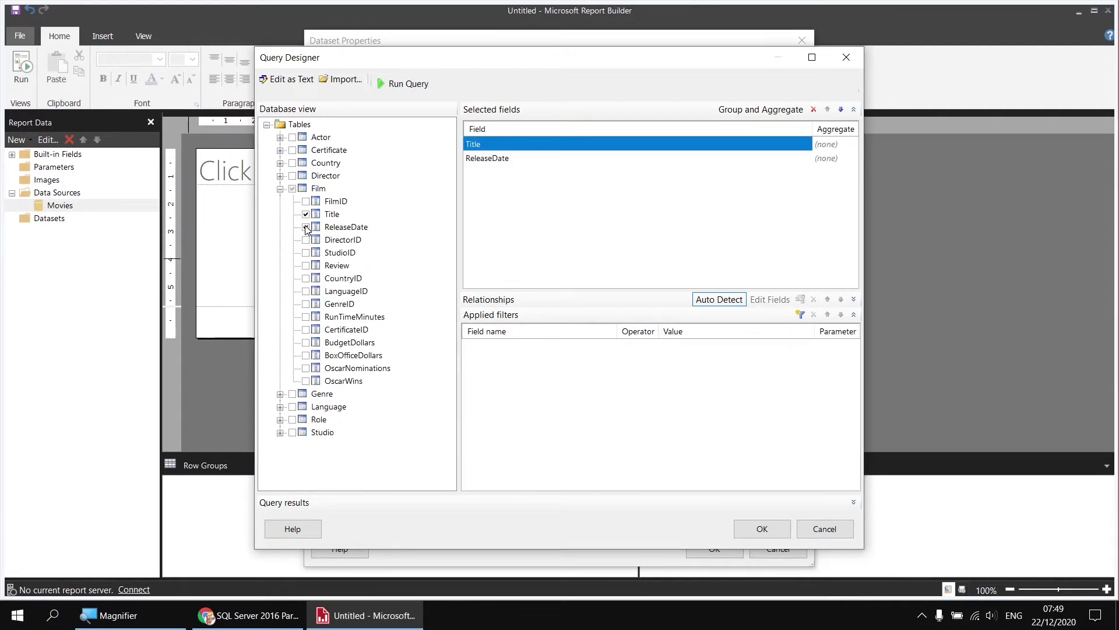
left_click(306, 317)
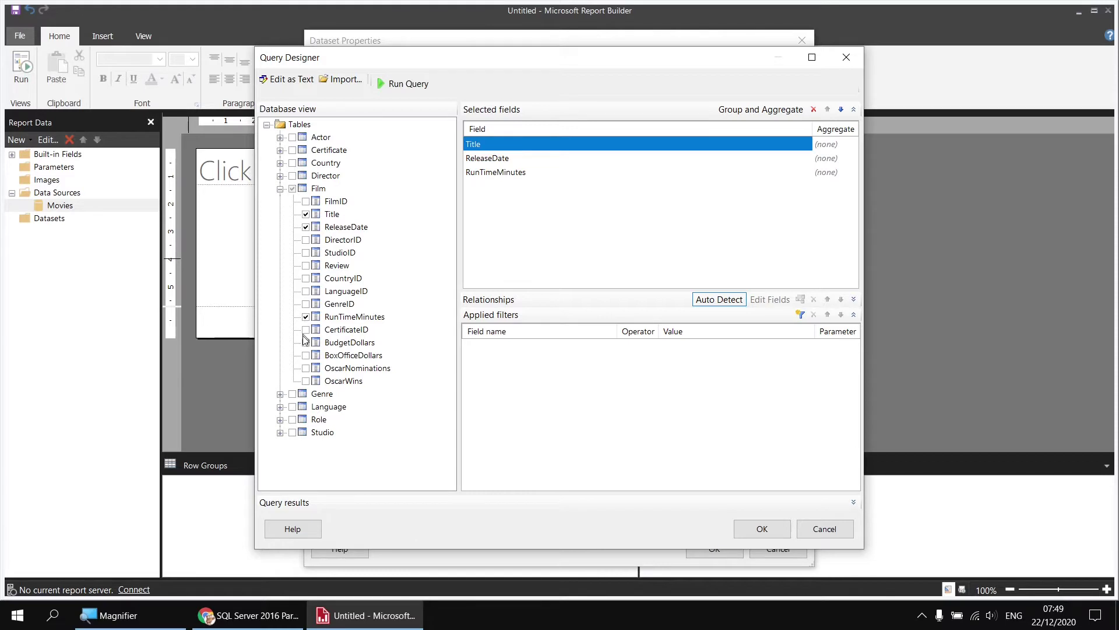
left_click(306, 369)
left_click(306, 382)
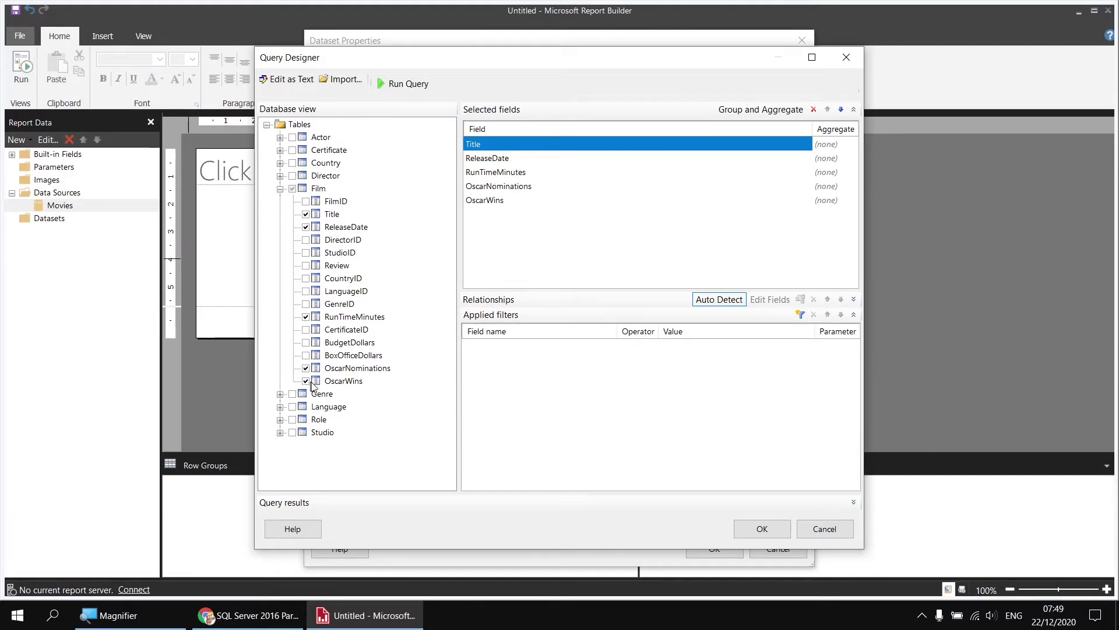
left_click(281, 189)
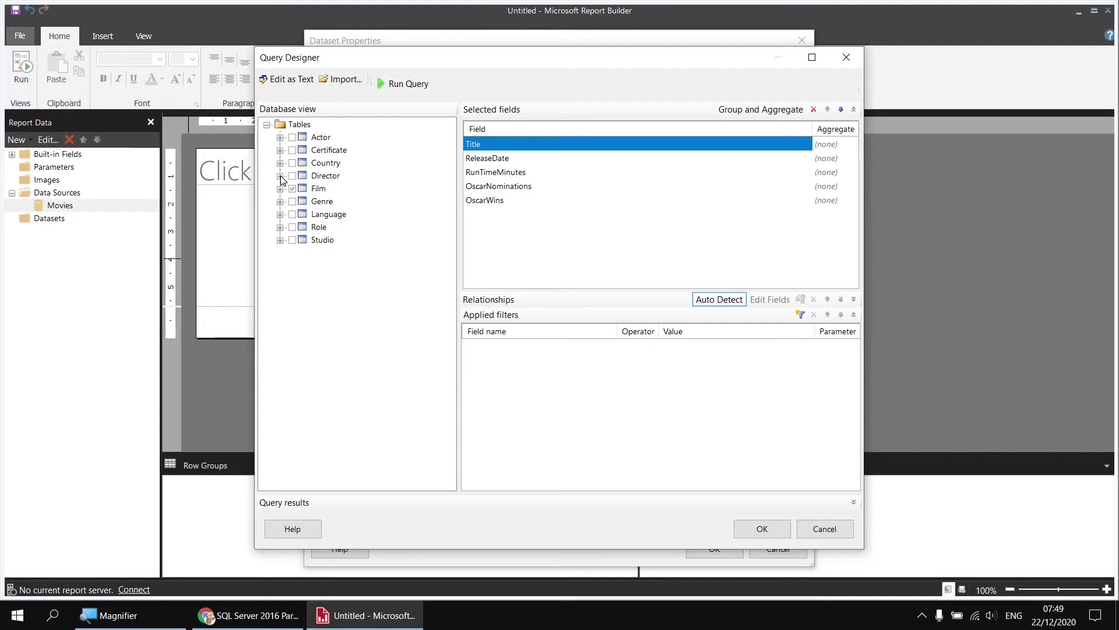
- Add Director FullName, Genre and Studio fields to the query
left_click(281, 176)
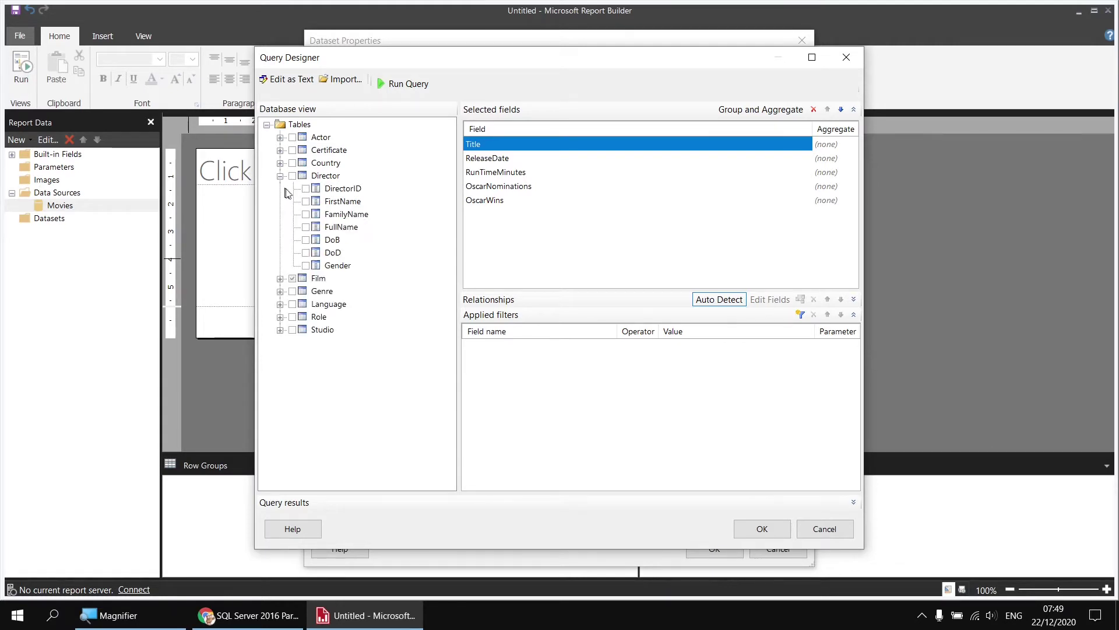
left_click(306, 227)
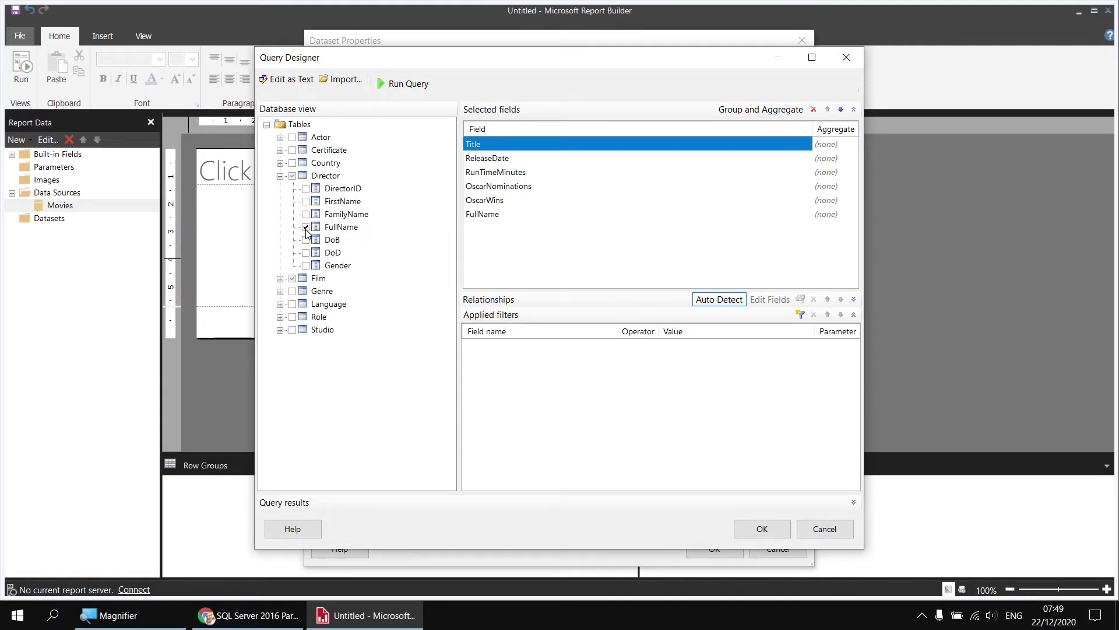
left_click(280, 176)
left_click(281, 202)
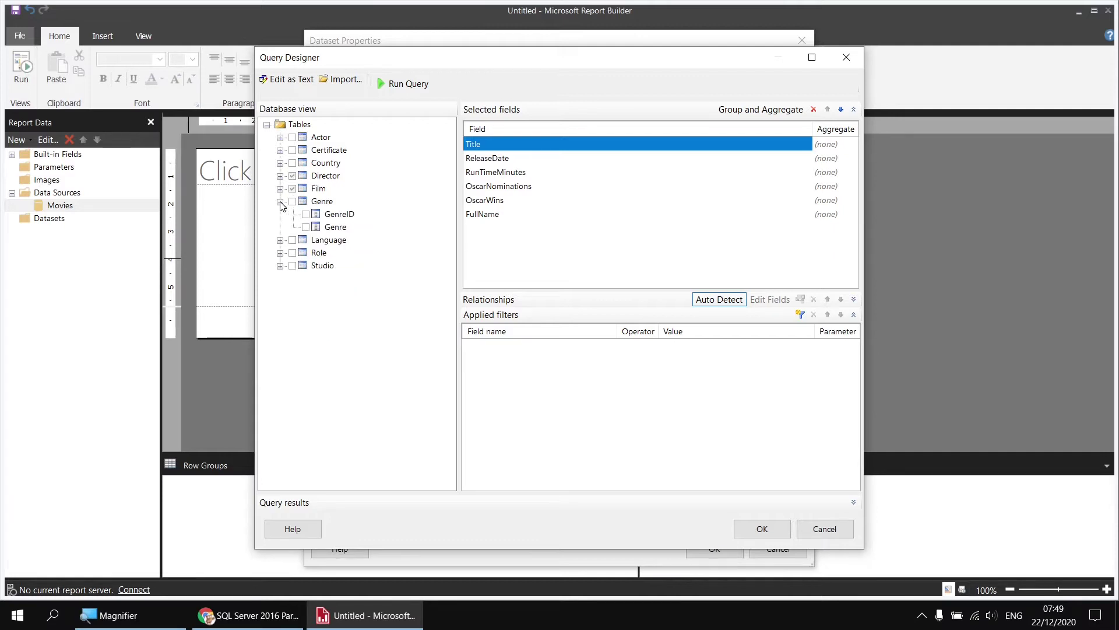
left_click(306, 228)
left_click(281, 202)
left_click(281, 240)
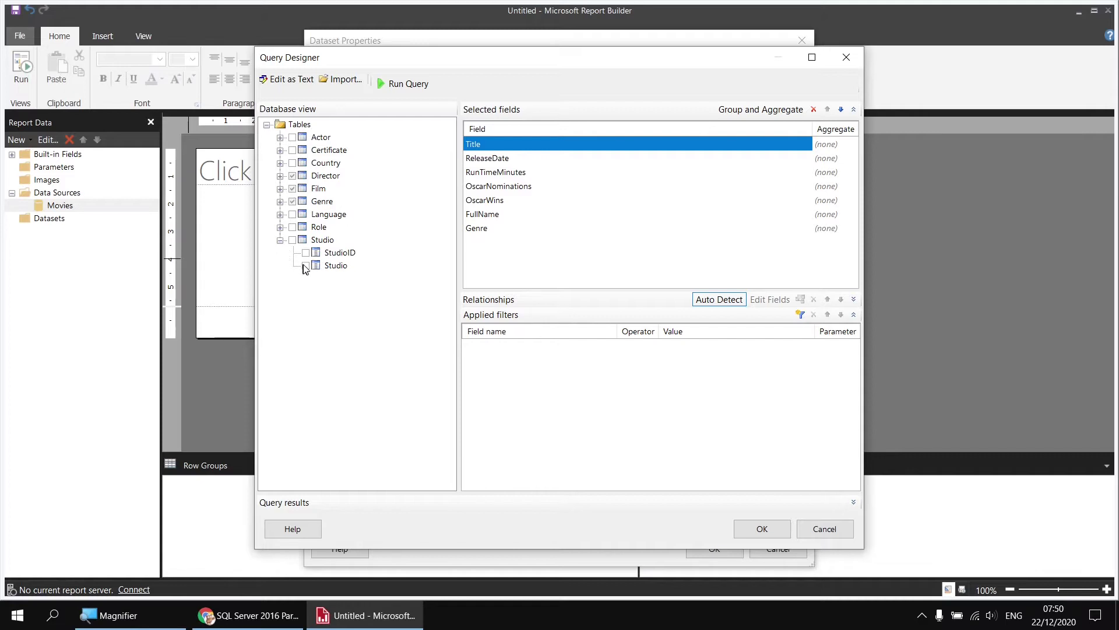
left_click(306, 266)
left_click(281, 240)
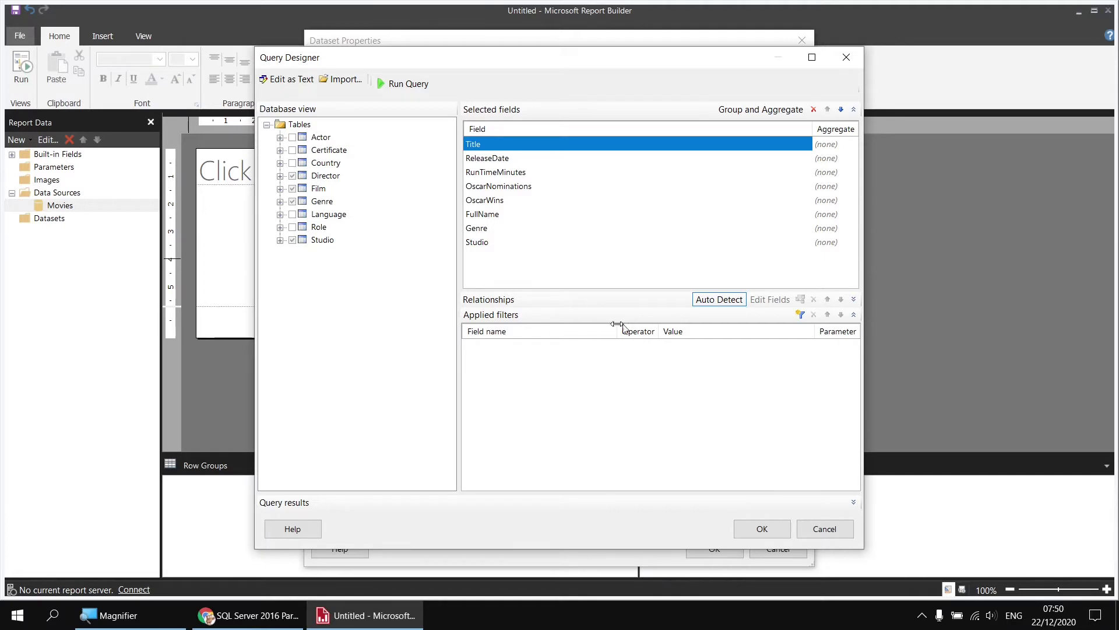
- Filter the query to OscarWins greater than or equal to 1 and accept it
left_click(802, 315)
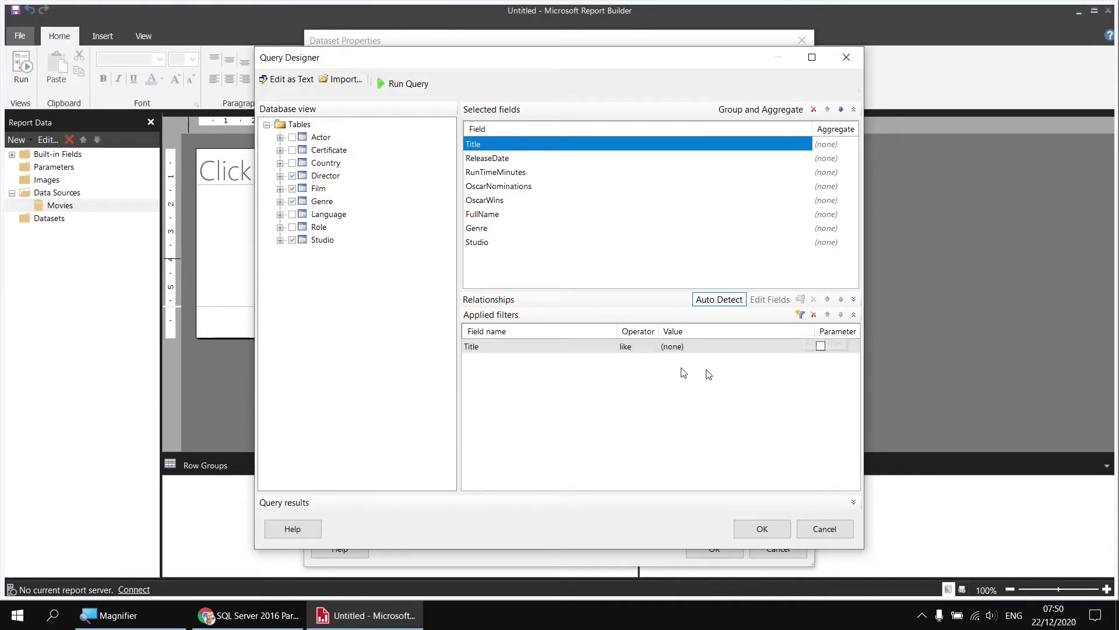
left_click(499, 349)
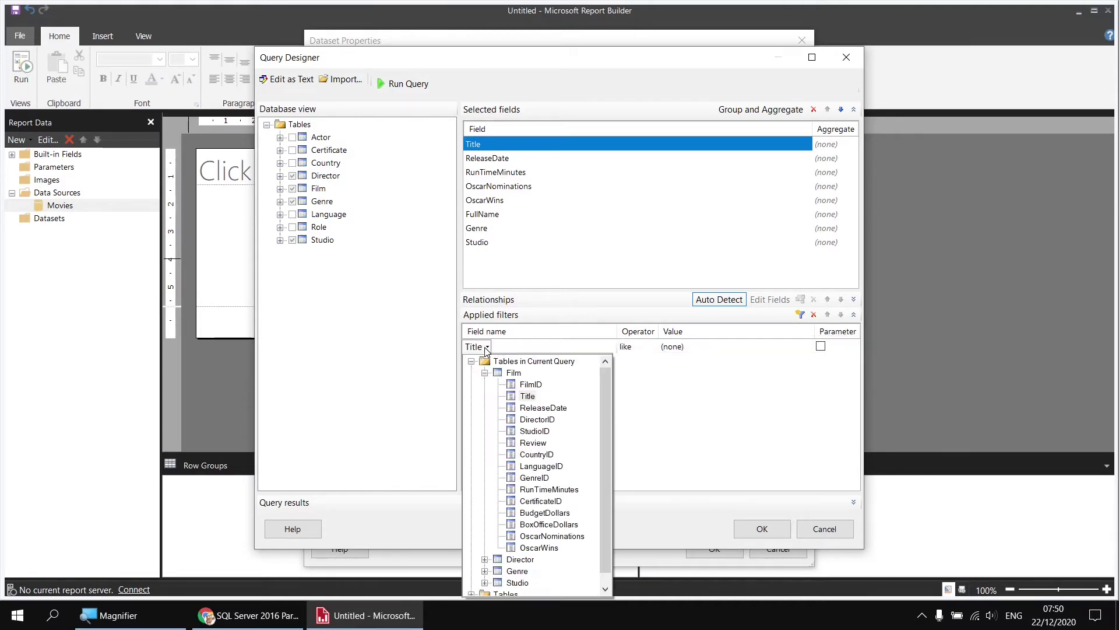
left_click(541, 549)
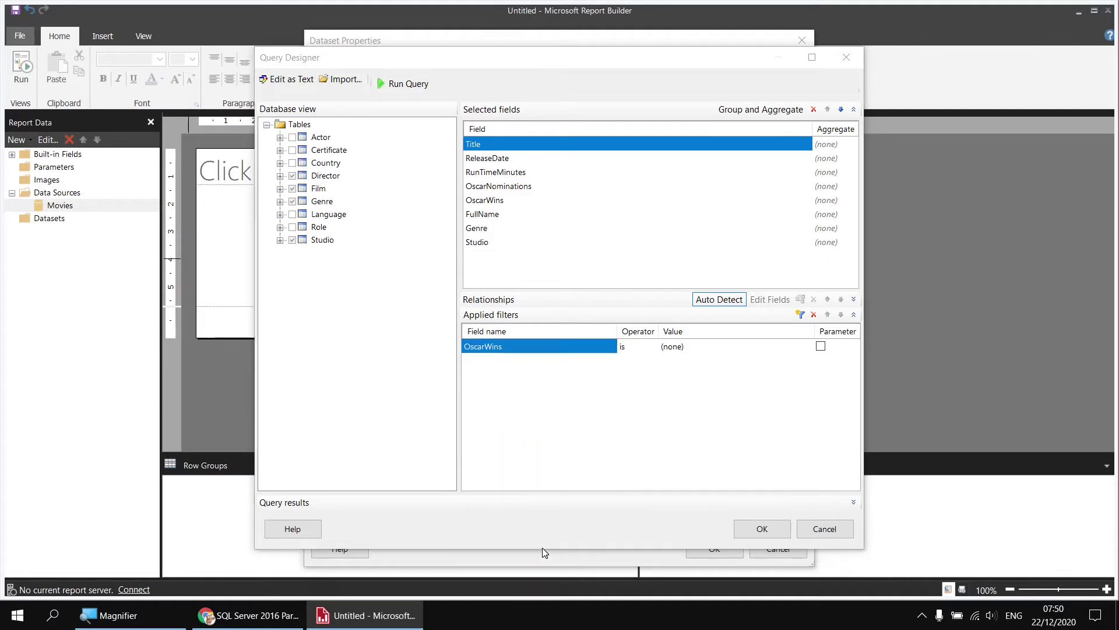
left_click(636, 348)
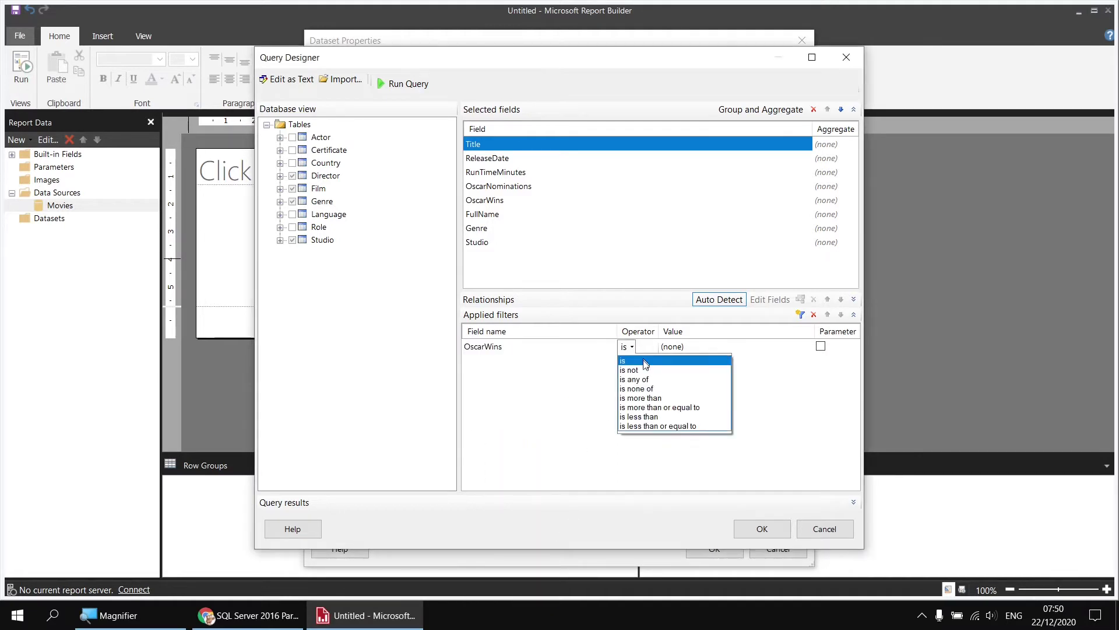
left_click(658, 408)
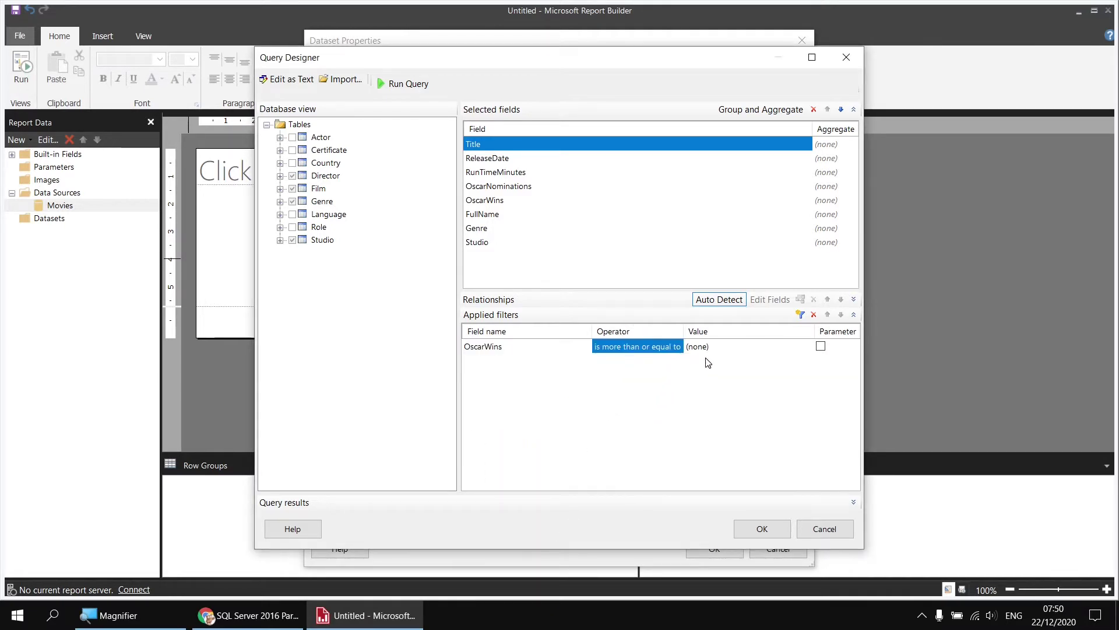
left_click(704, 348)
type("1")
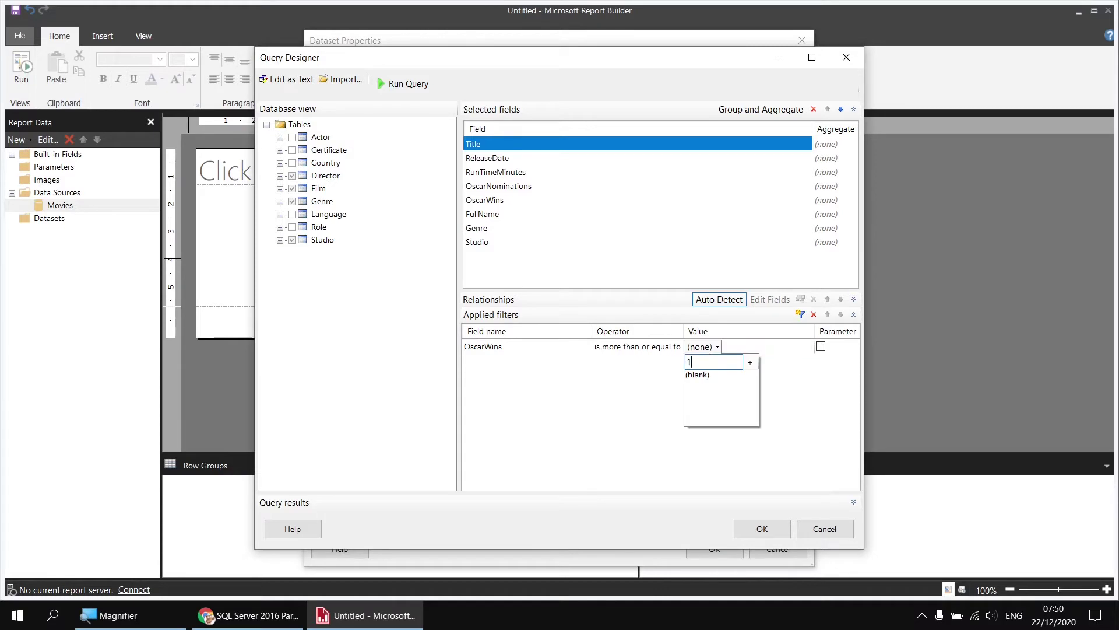
key("Return")
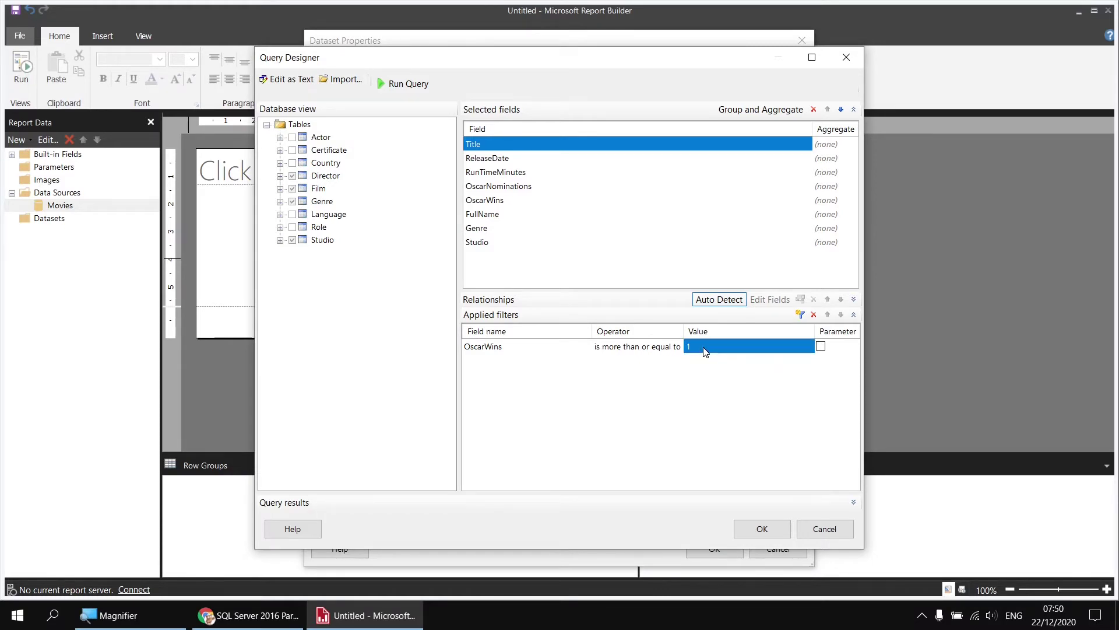
left_click(762, 529)
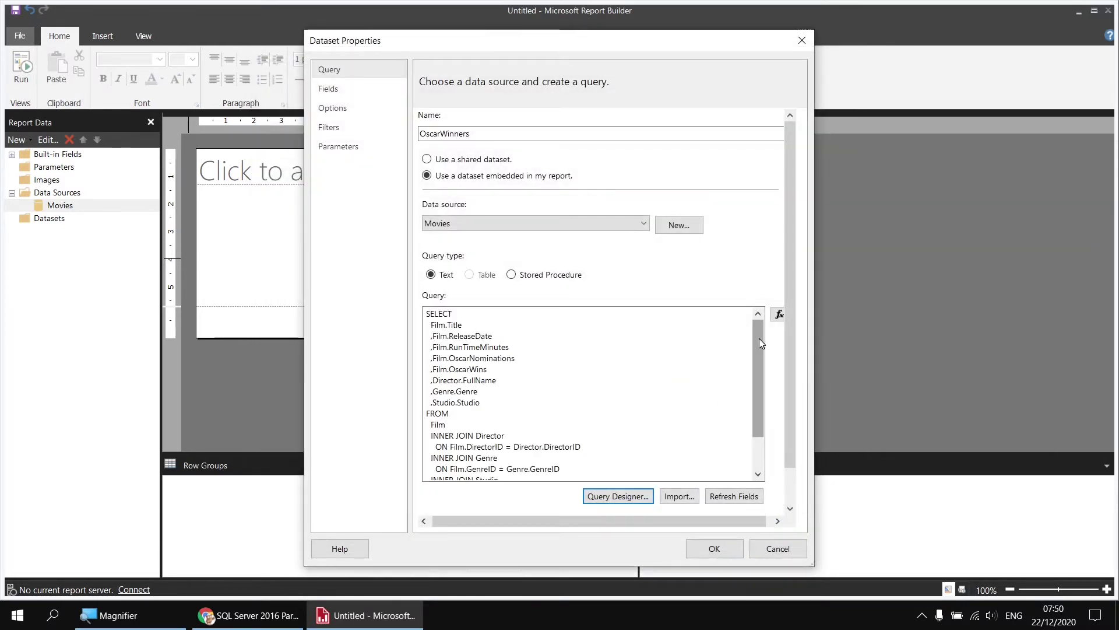
- Append ORDER BY Film.OscarWins DESC after the WHERE clause and save the dataset
mouse_move(759, 338)
left_mouse_down()
mouse_move(757, 397)
mouse_move(758, 356)
left_mouse_up()
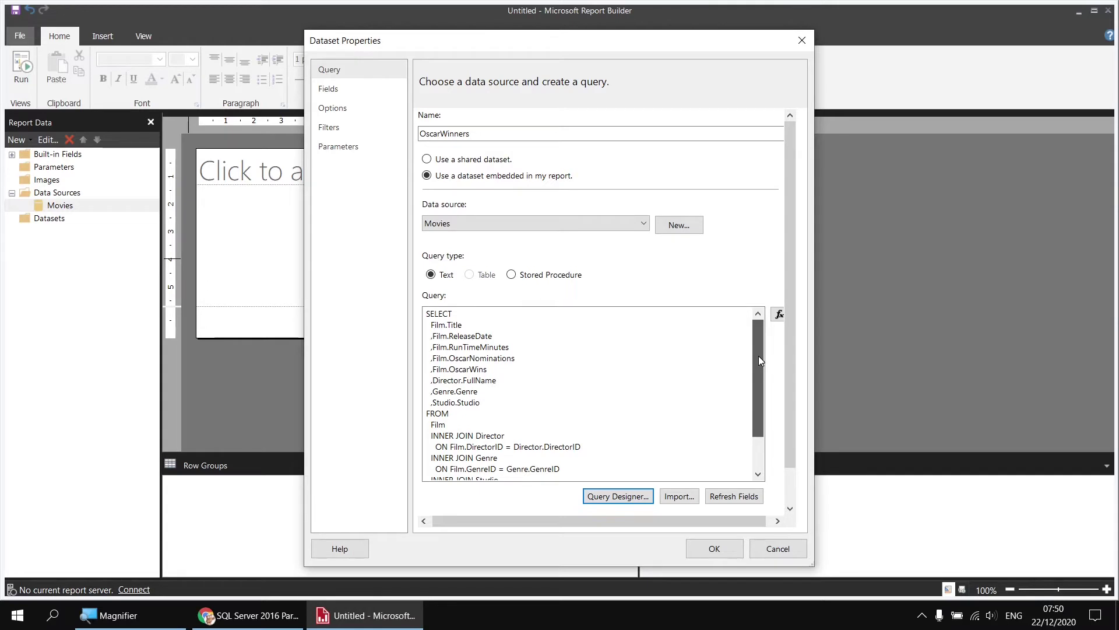
left_click_drag(758, 356, 761, 418)
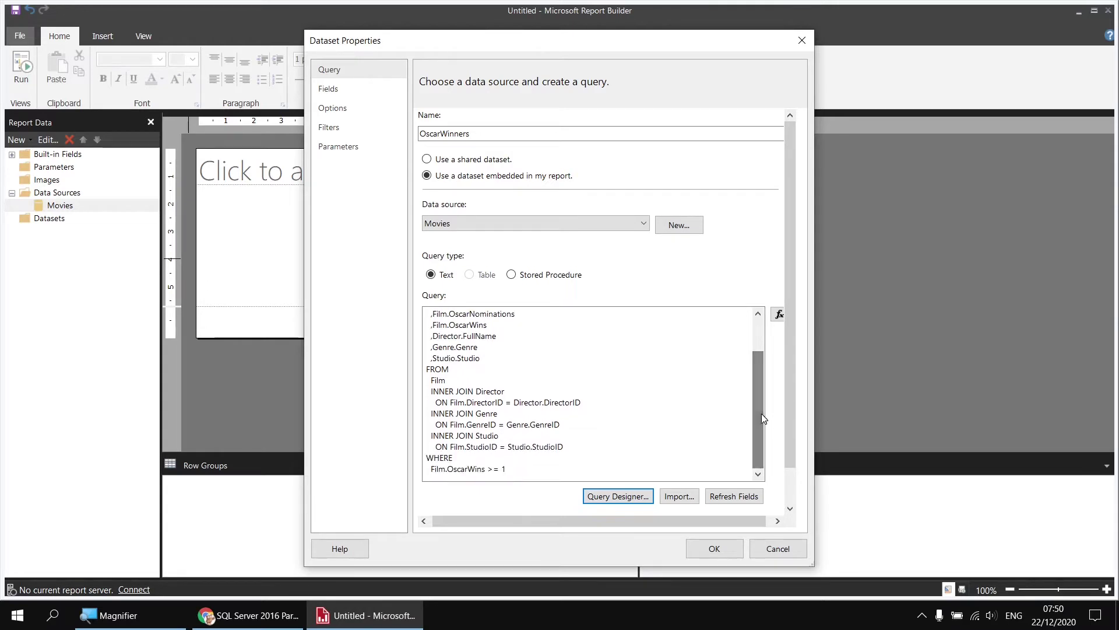
left_click(519, 470)
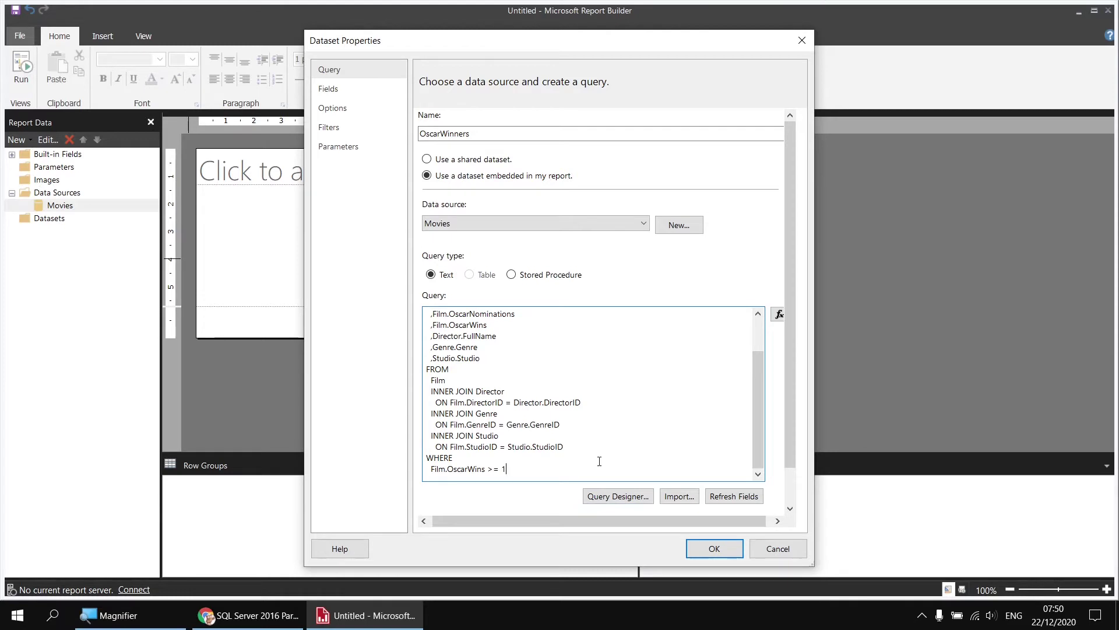
key("Return")
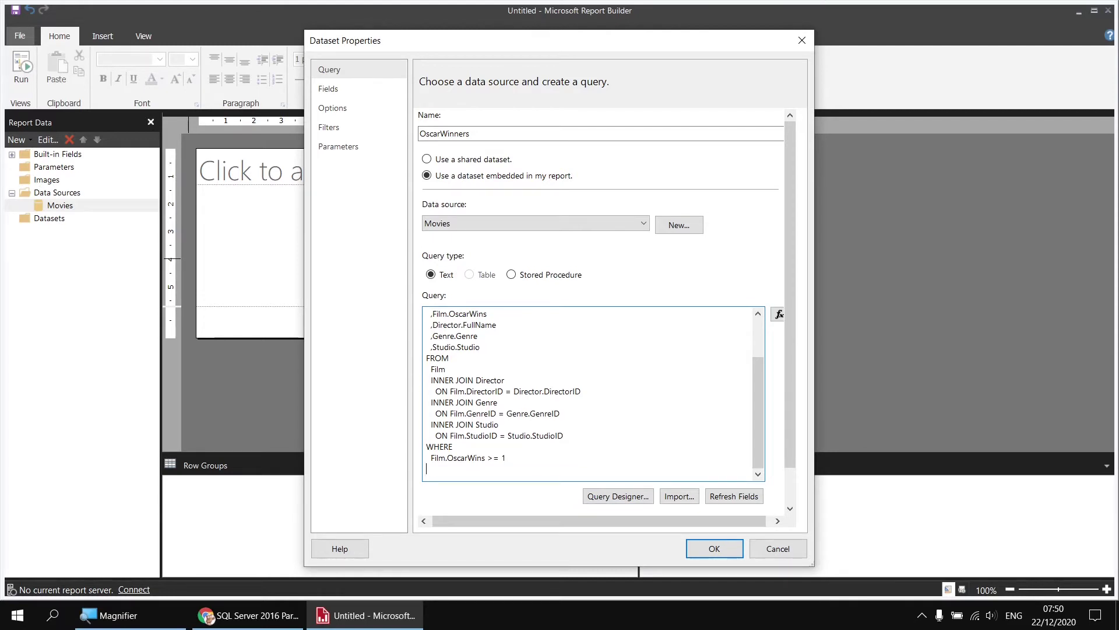
type("ORDER BY")
key("Return")
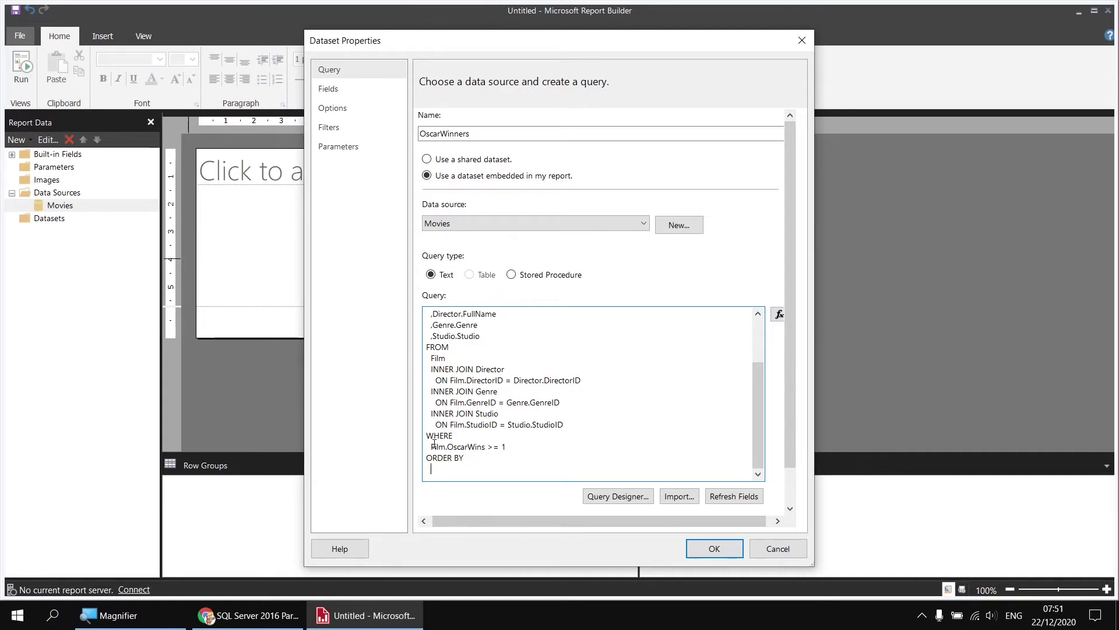
left_click_drag(432, 447, 484, 448)
key("ctrl+c")
left_click(458, 468)
key("ctrl+v")
type("DESC")
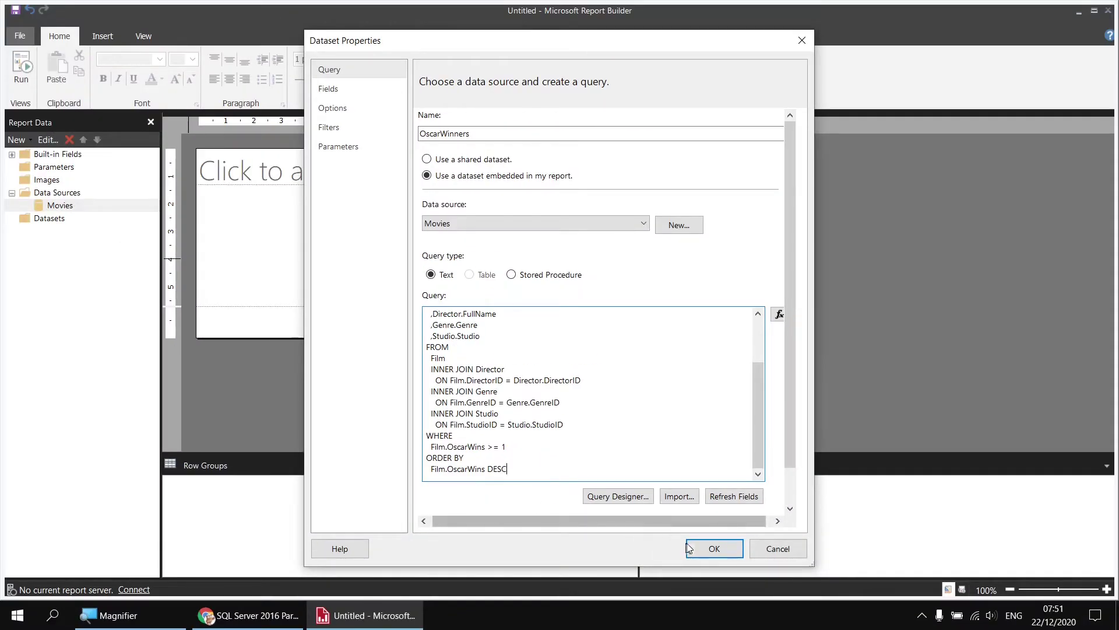
left_click(711, 552)
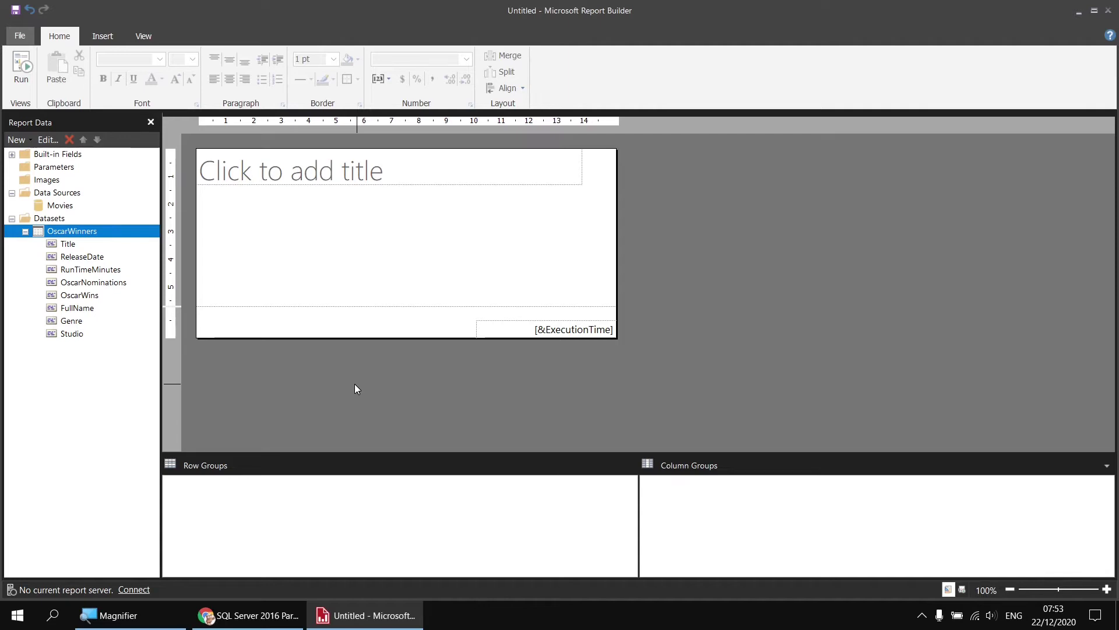
- Delete the report title placeholder and remove the page footer
left_click(285, 200)
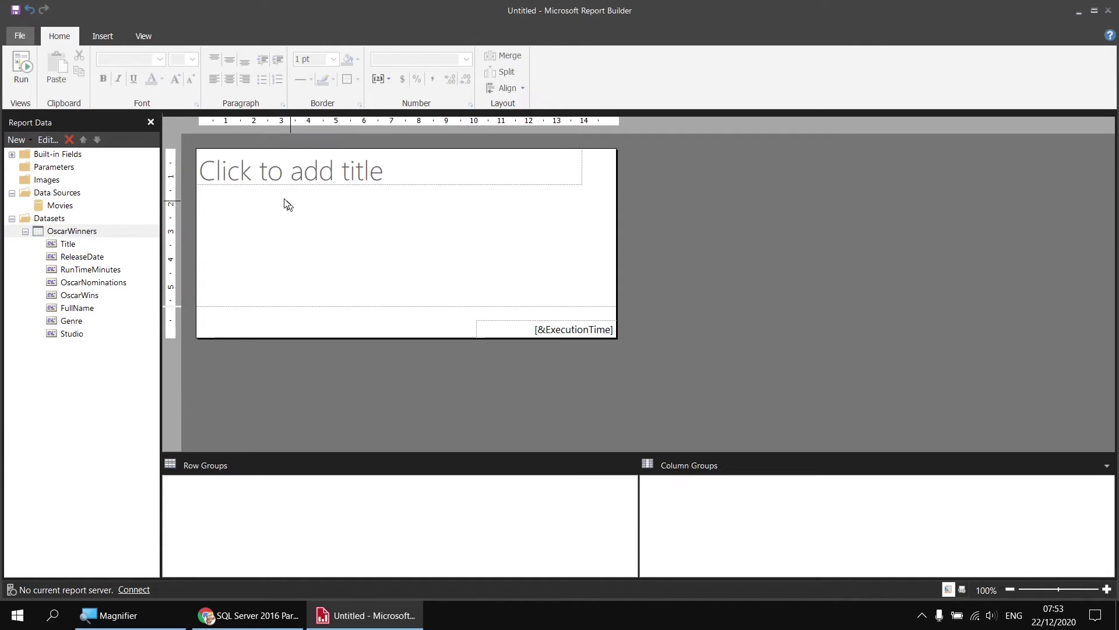
left_click(253, 170)
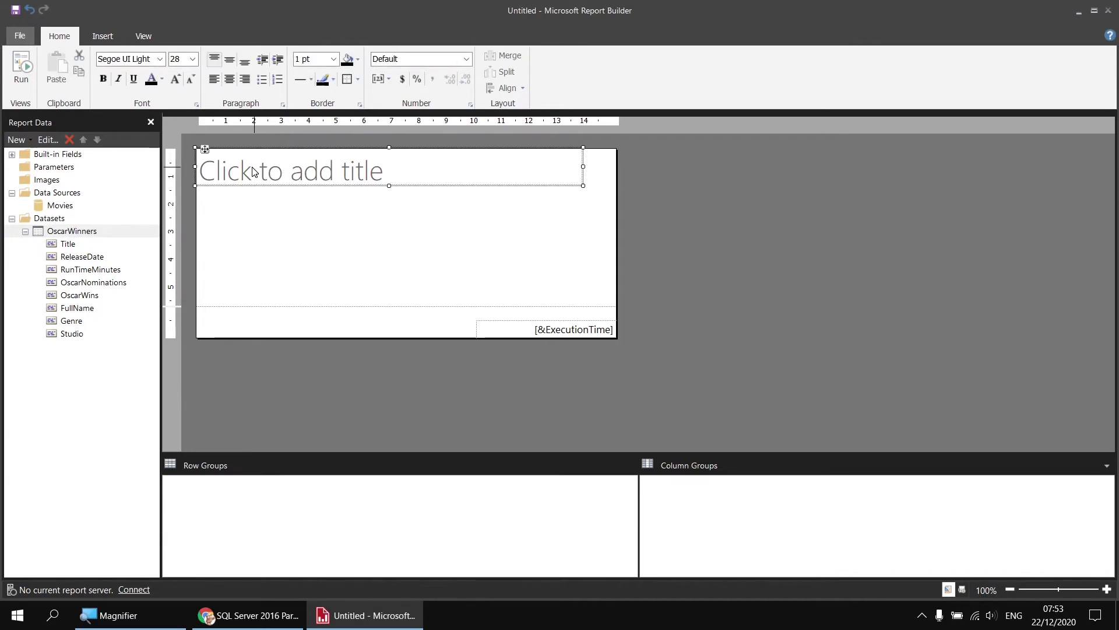
key("Delete")
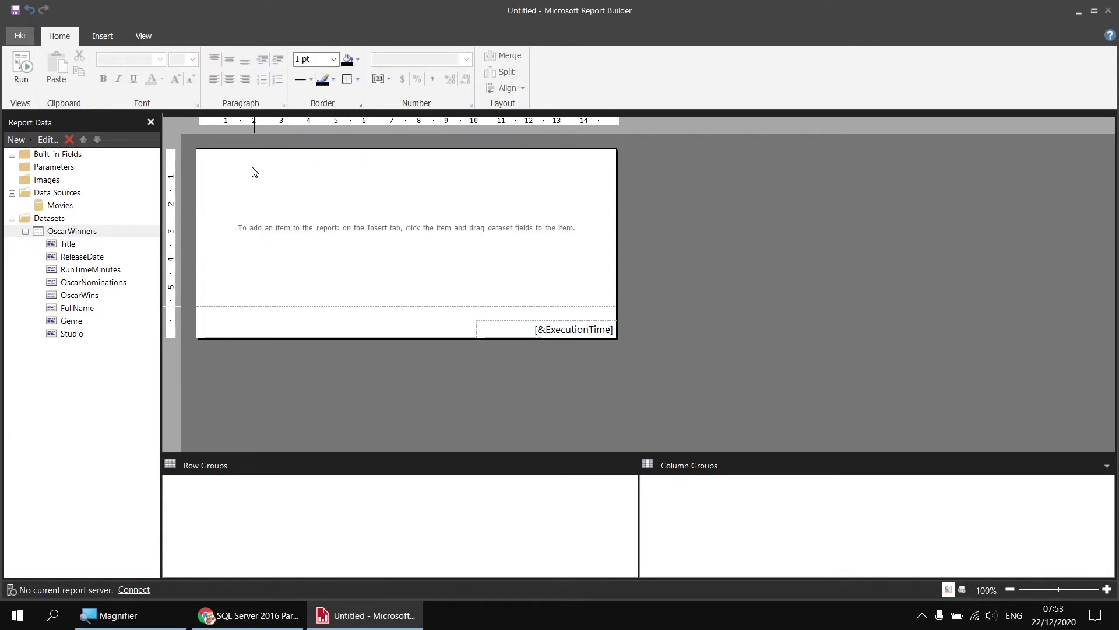
right_click(234, 324)
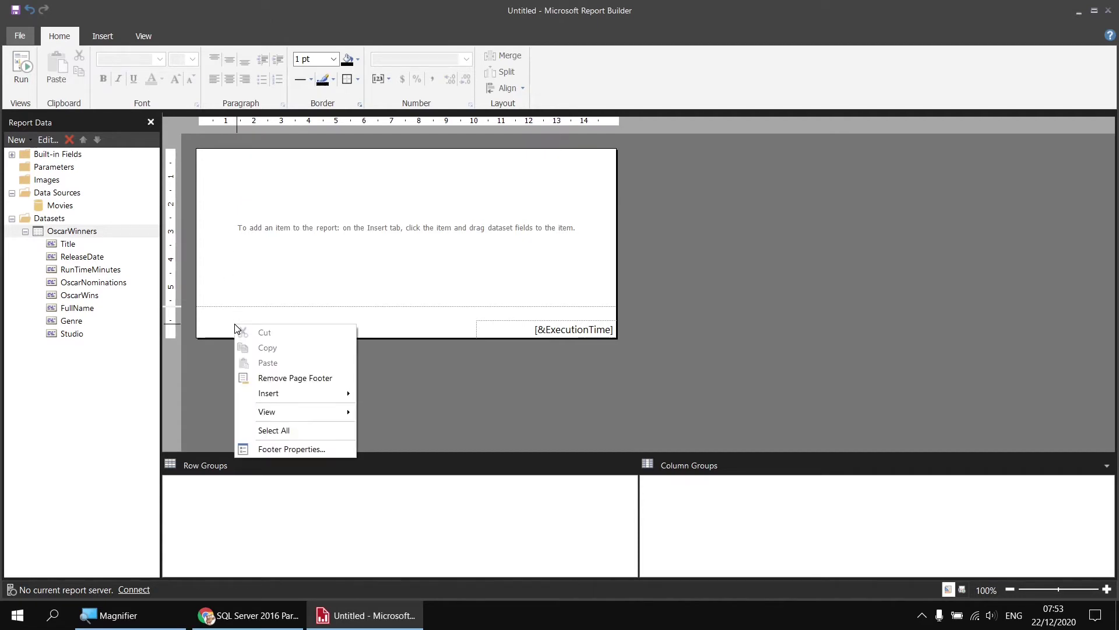
left_click(303, 379)
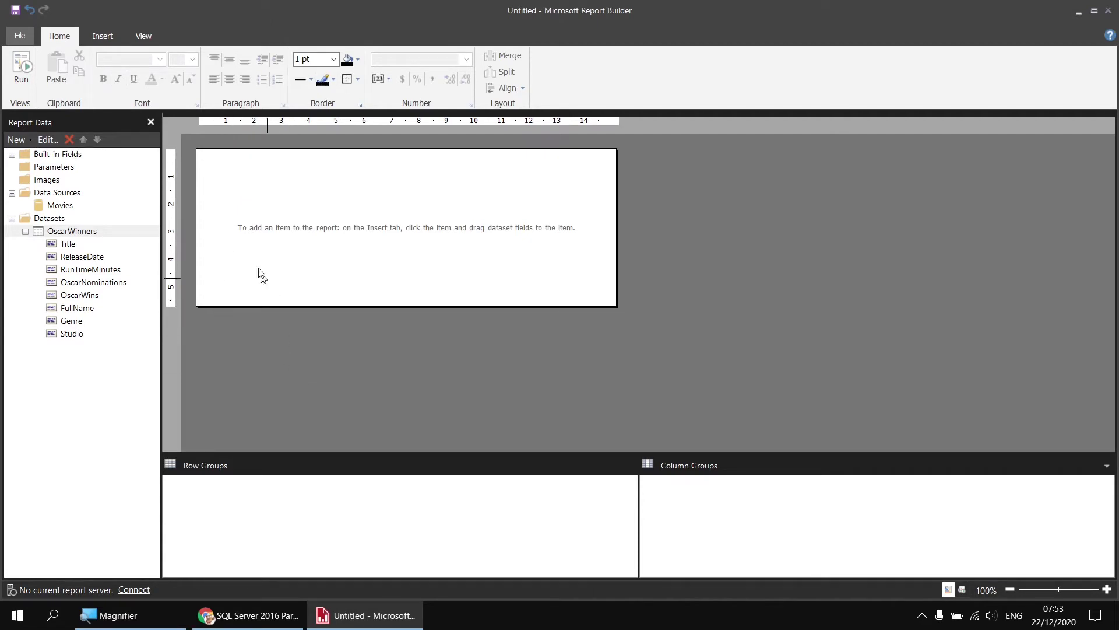
- Insert an empty table into the report body
right_click(201, 156)
mouse_move(242, 207)
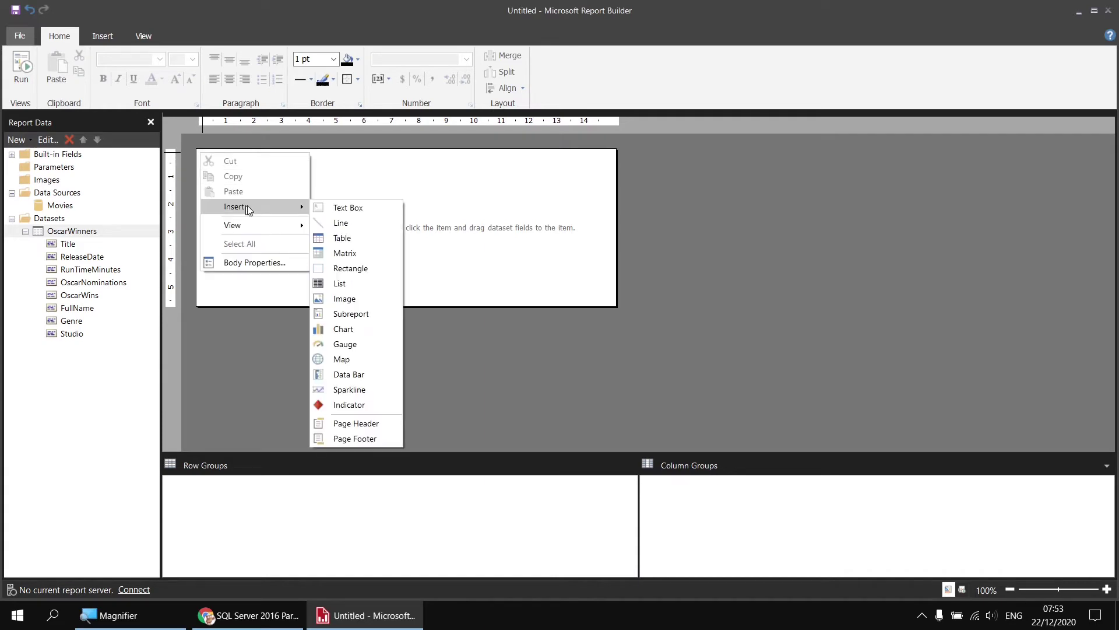
left_click(351, 239)
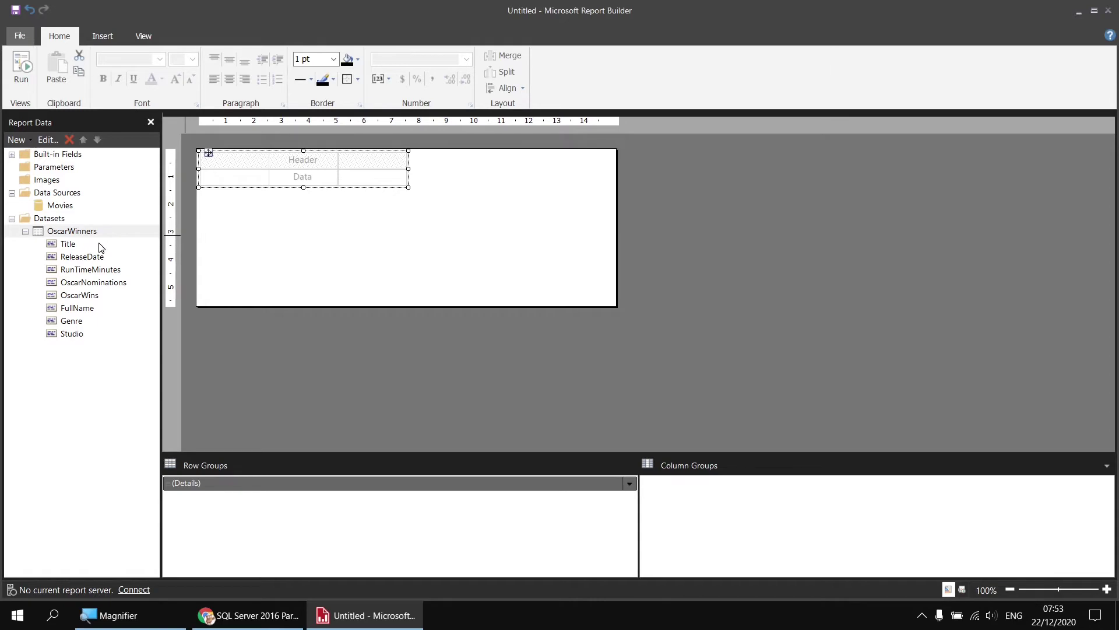
- Fill the first three columns with Title, ReleaseDate and RunTimeMinutes
left_click(263, 175)
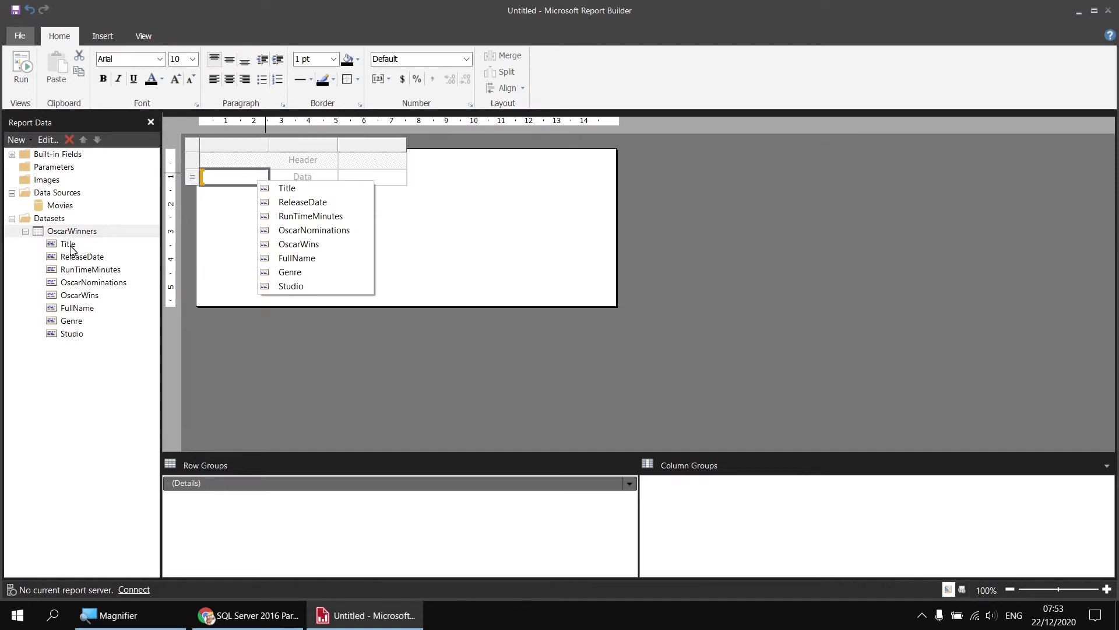
left_click(287, 190)
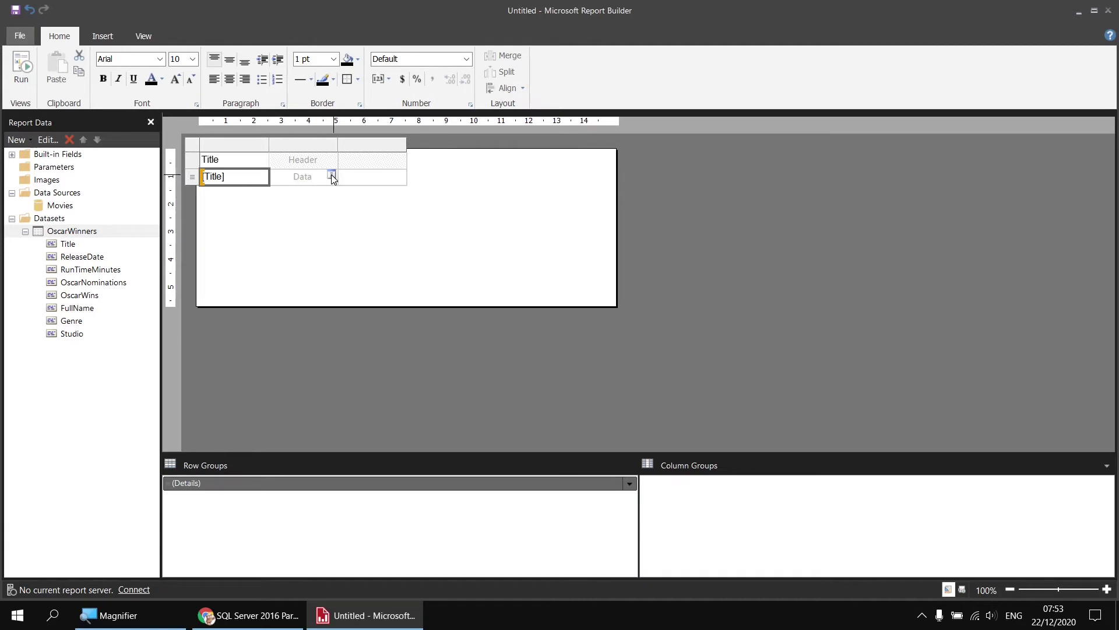
left_click(334, 178)
left_click(367, 202)
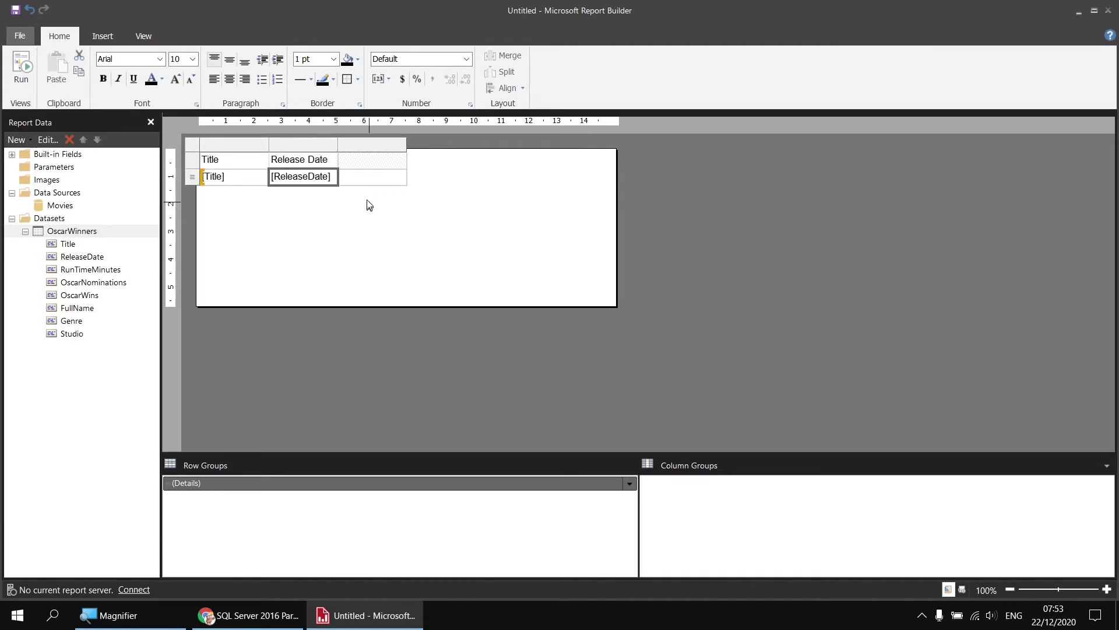
left_click(400, 176)
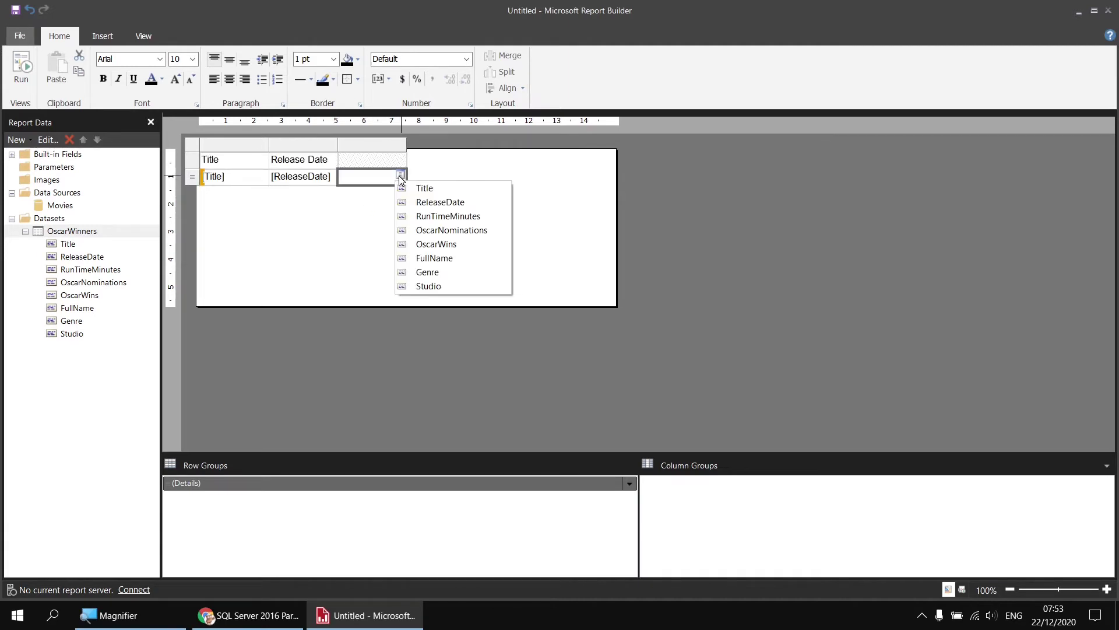
left_click(425, 216)
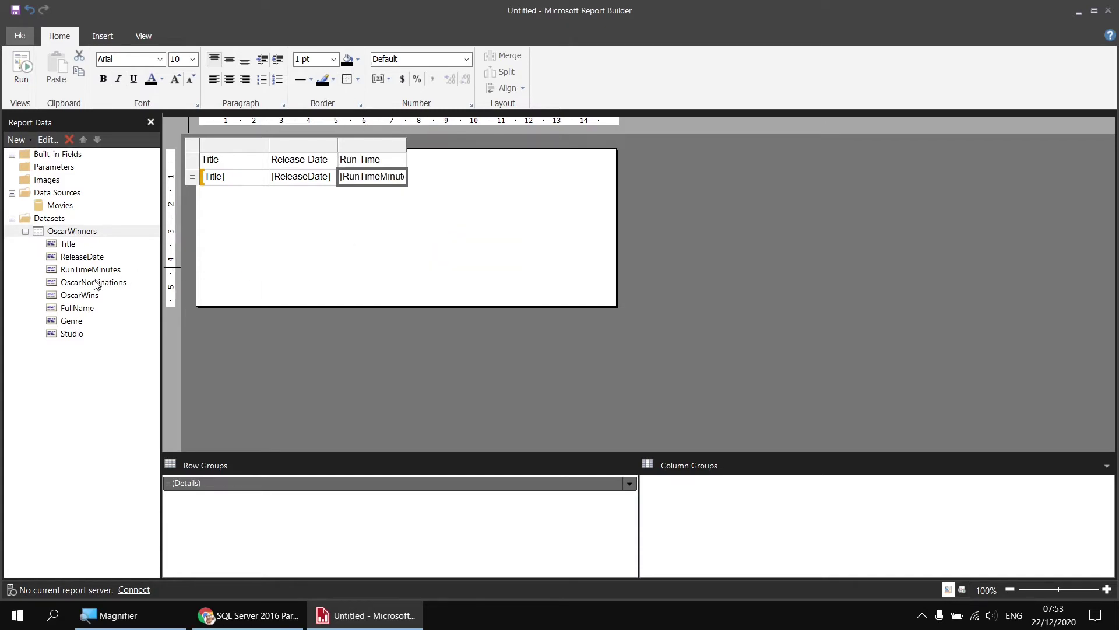
- Add OscarNominations, OscarWins, FullName, Genre and Studio columns from the Report Data pane
left_click_drag(95, 283, 398, 183)
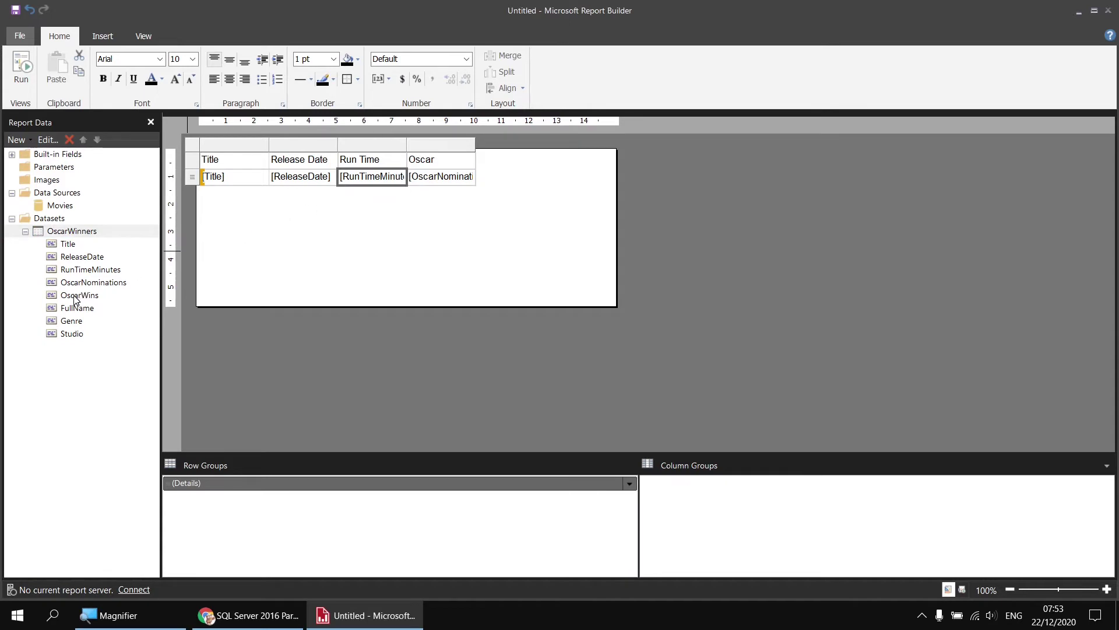
left_click_drag(77, 296, 450, 181)
left_click_drag(92, 309, 522, 182)
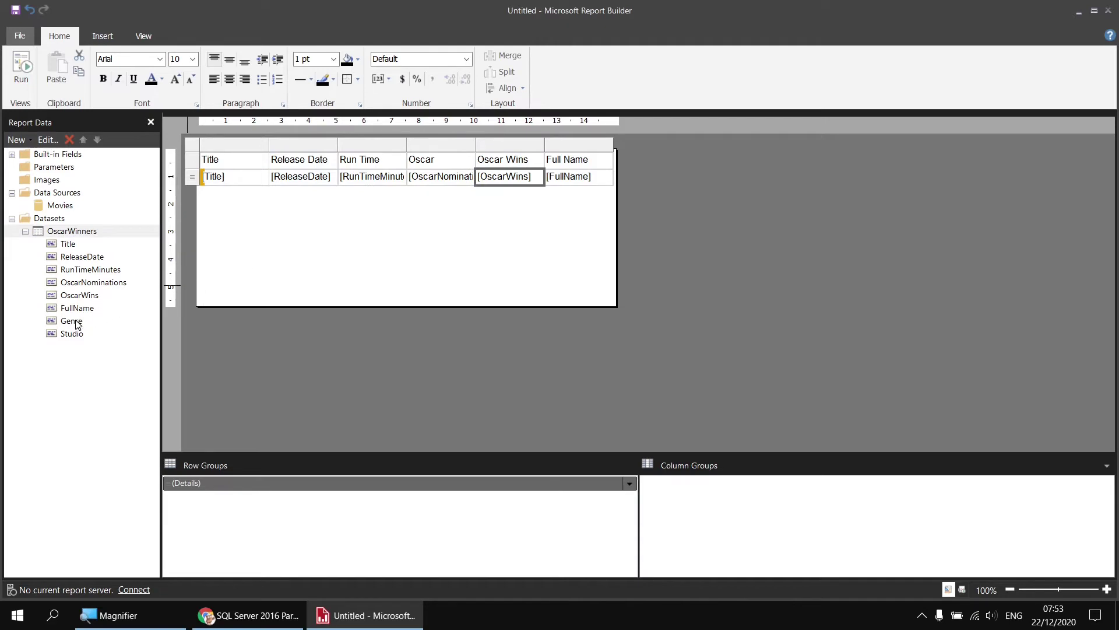
left_click_drag(76, 324, 595, 182)
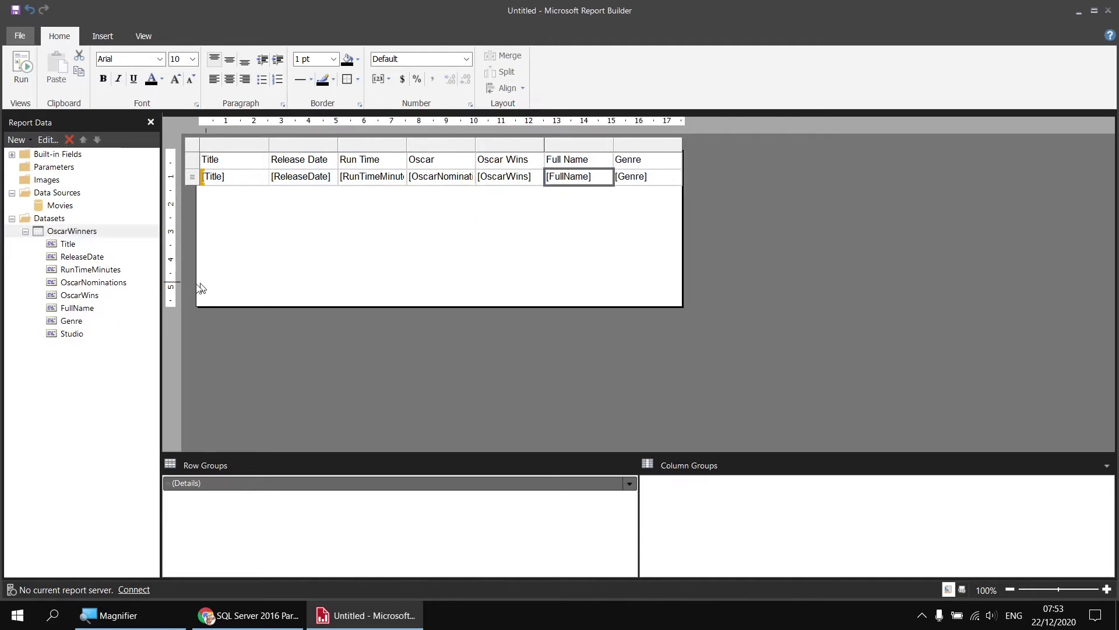
left_click_drag(75, 335, 649, 176)
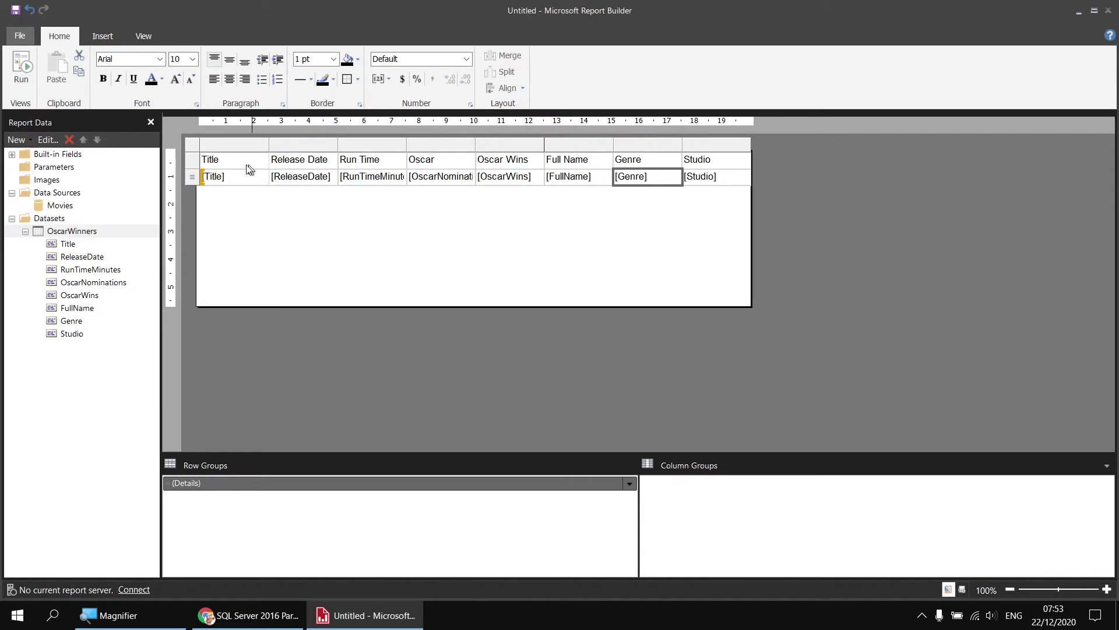
left_click_drag(249, 169, 712, 175)
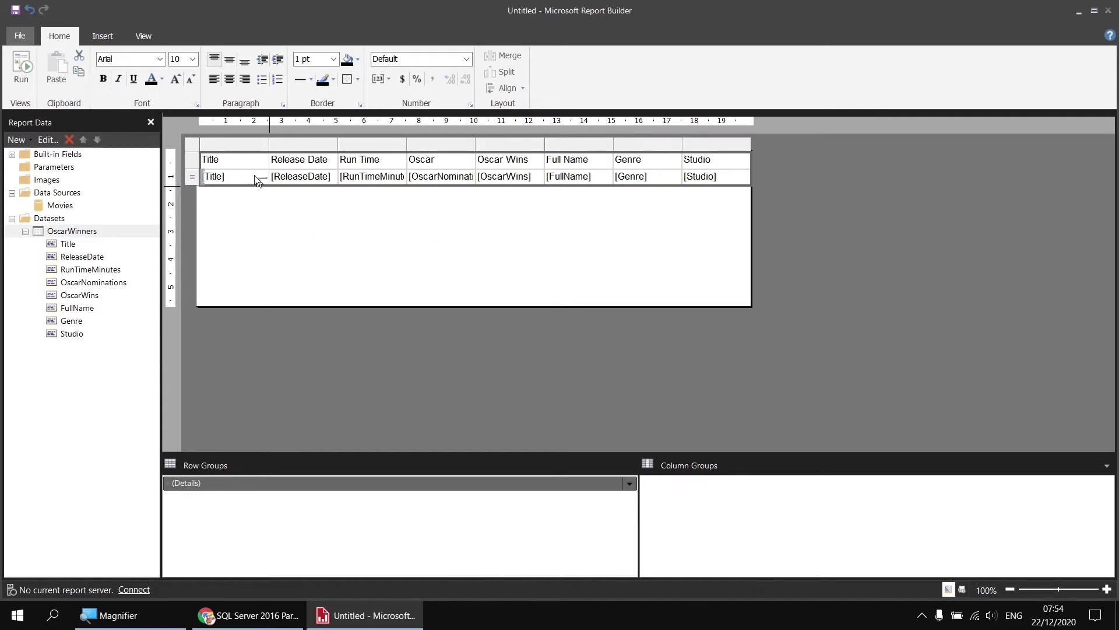
- Set the table's text font to Arial
left_click(159, 59)
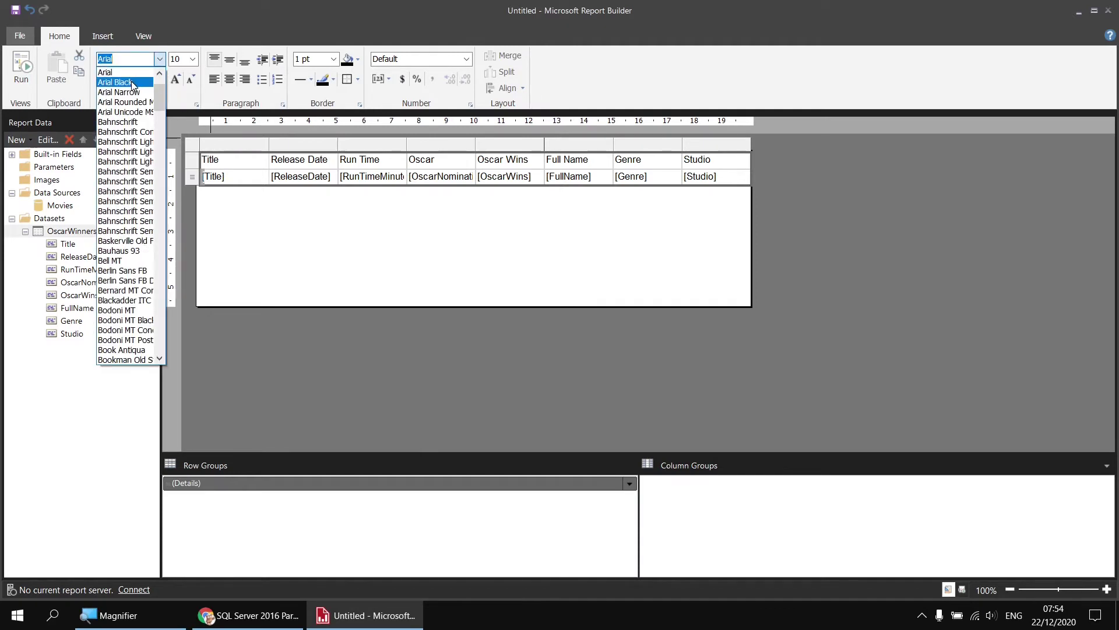
left_click(132, 81)
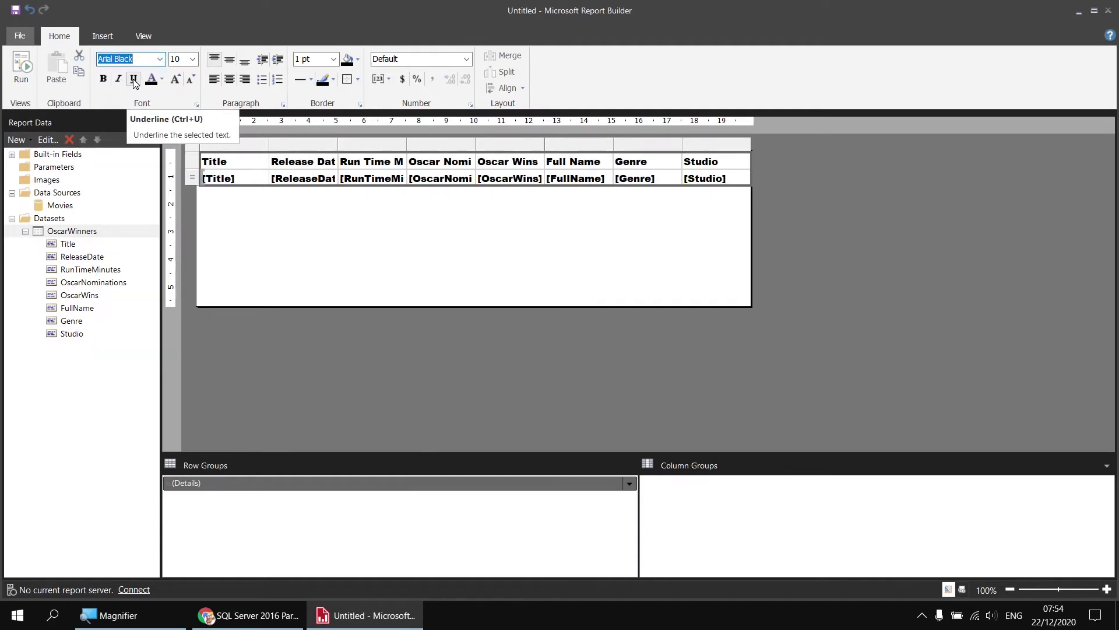
left_click(159, 59)
scroll(120, 104, "up", 1)
left_click(119, 92)
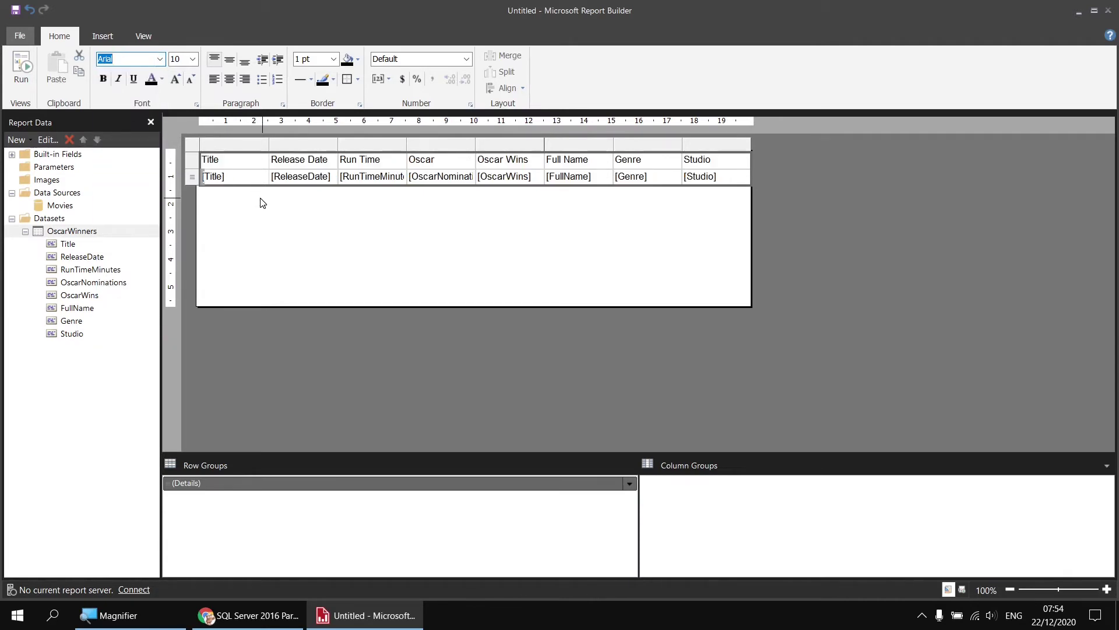
- Give the header row a light-blue fill and bold text
left_click(192, 158)
left_click(357, 59)
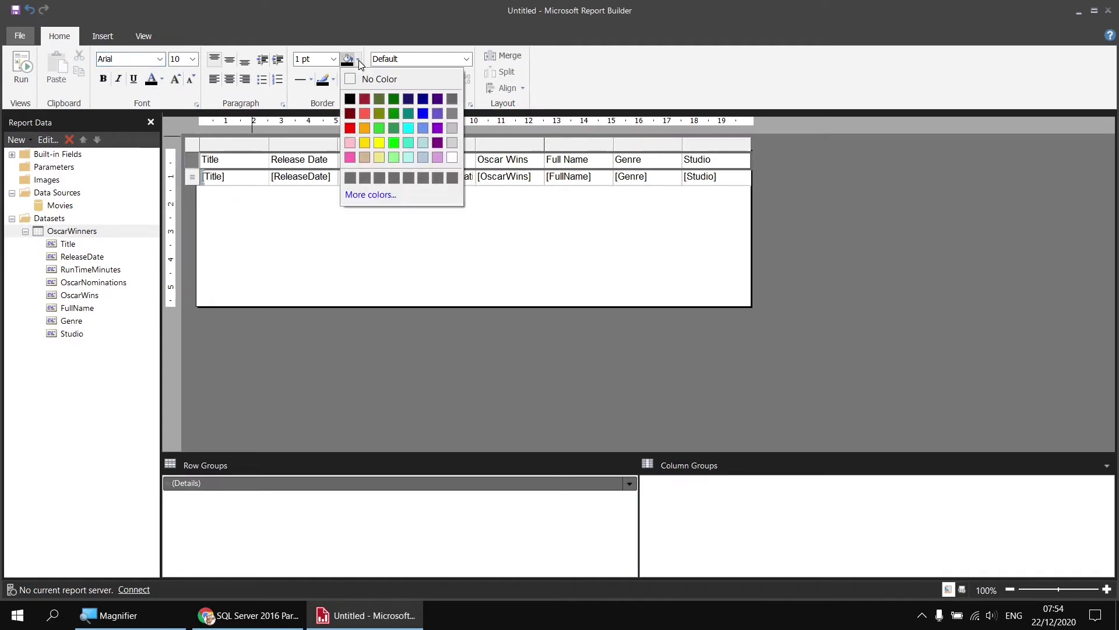
left_click(422, 157)
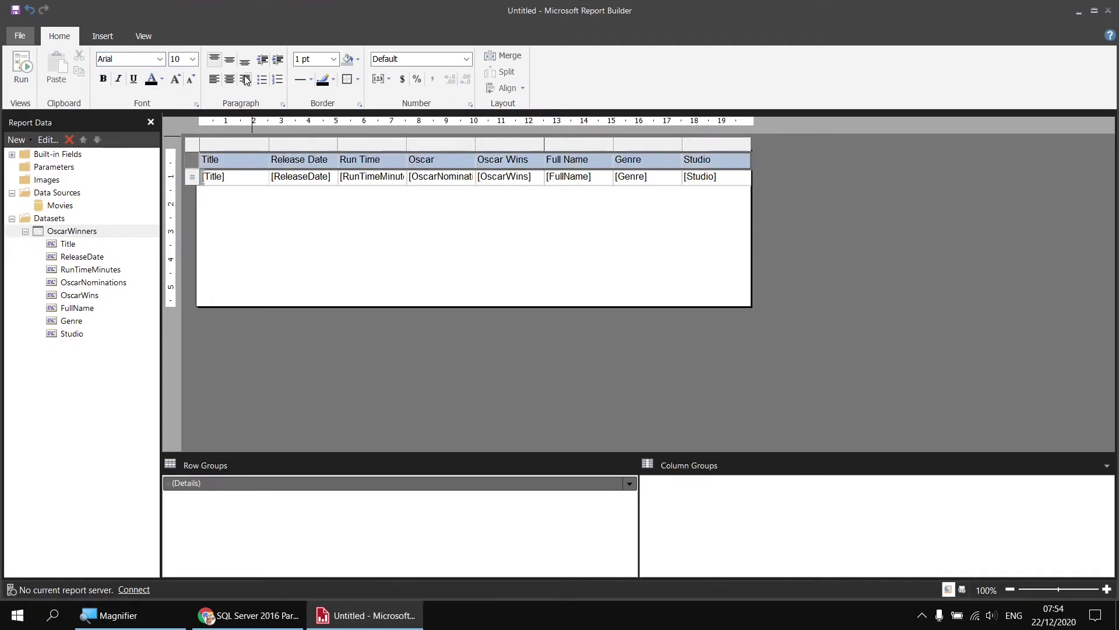
left_click(103, 79)
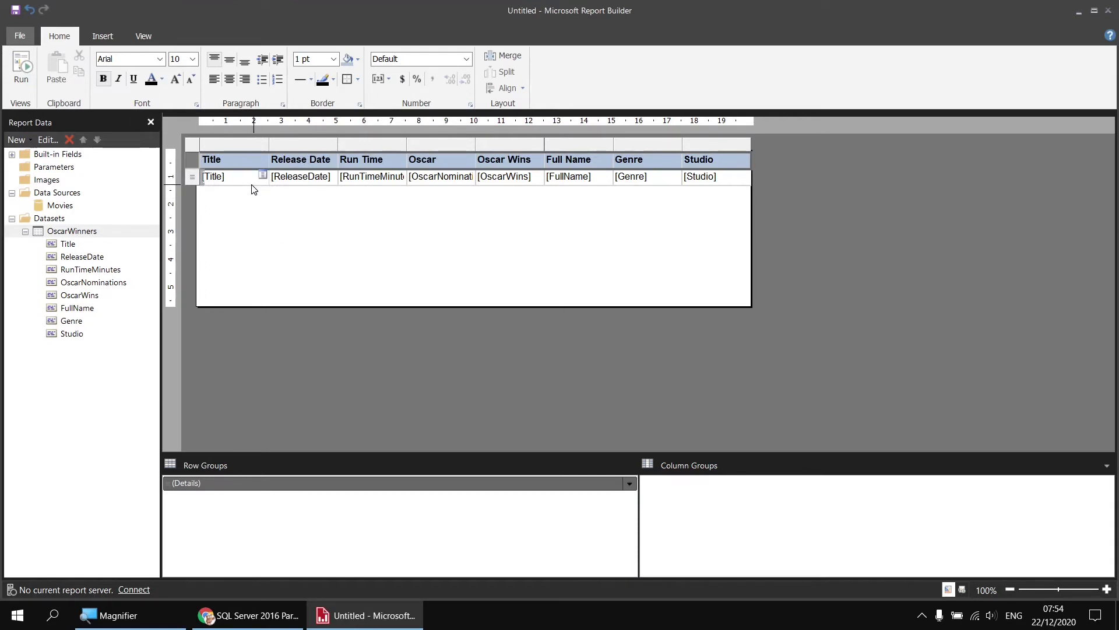
left_click(24, 69)
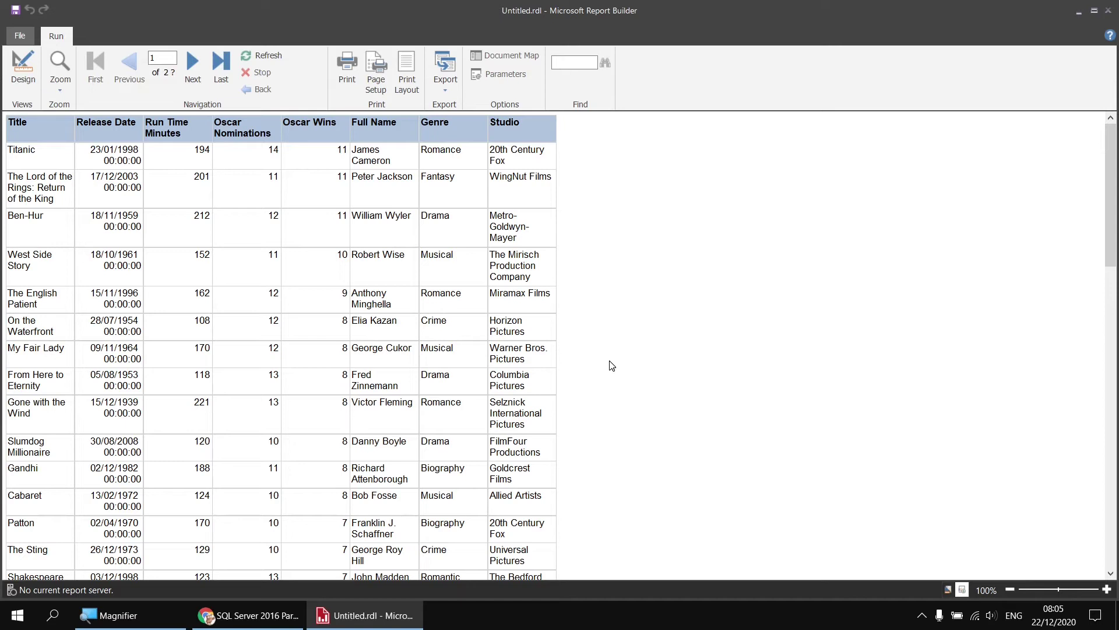
left_click(23, 69)
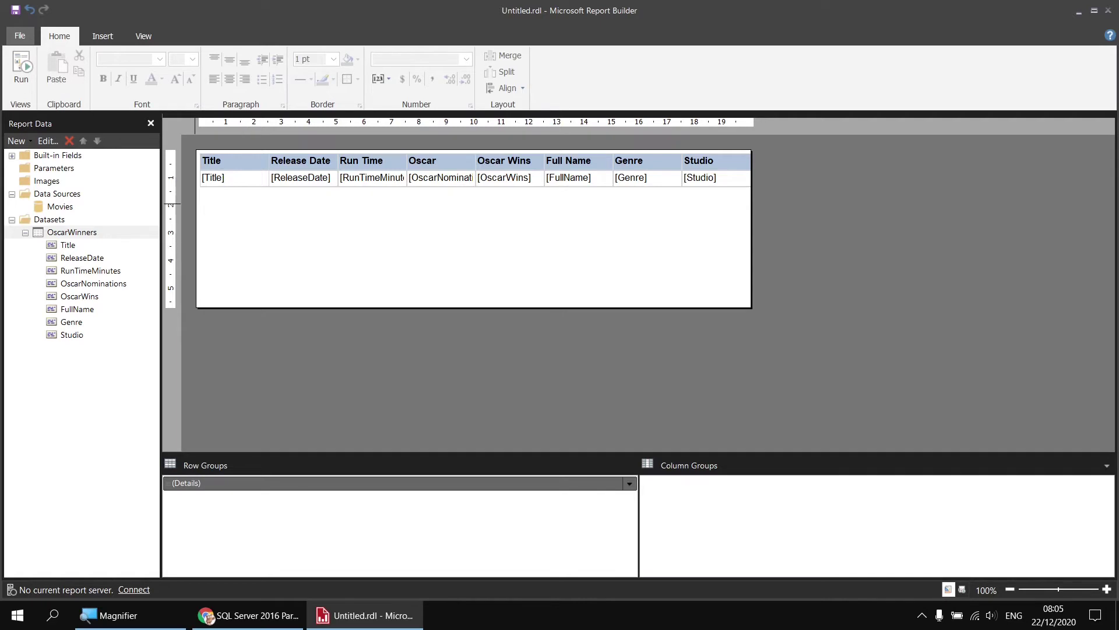
- Save the report on the Desktop, replacing the default file name with 'Oscar Winners'
left_click(20, 36)
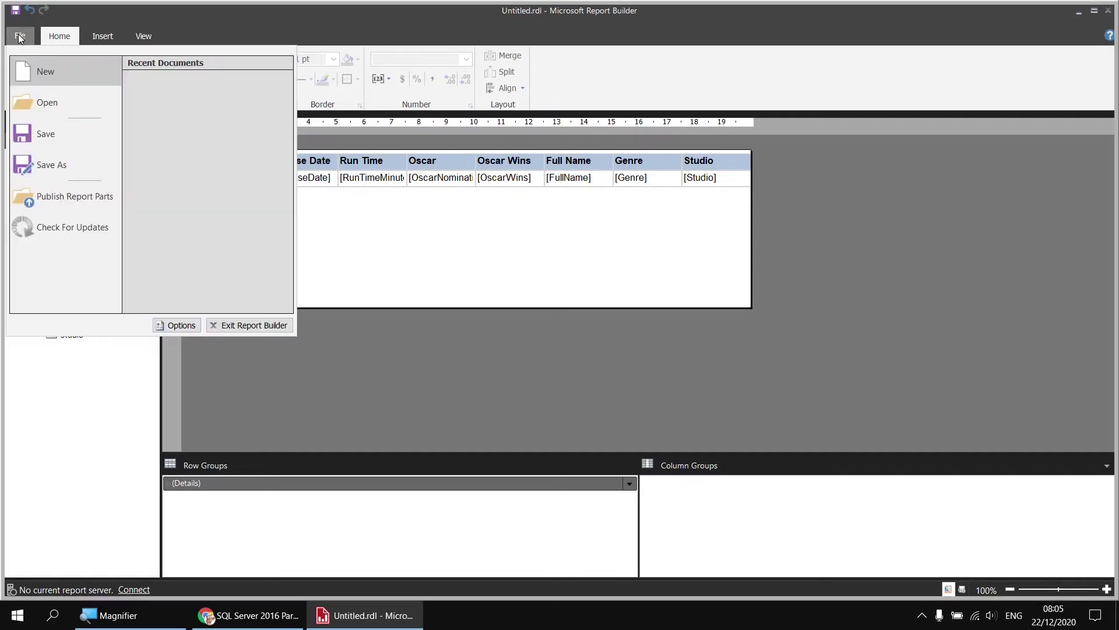
left_click(45, 133)
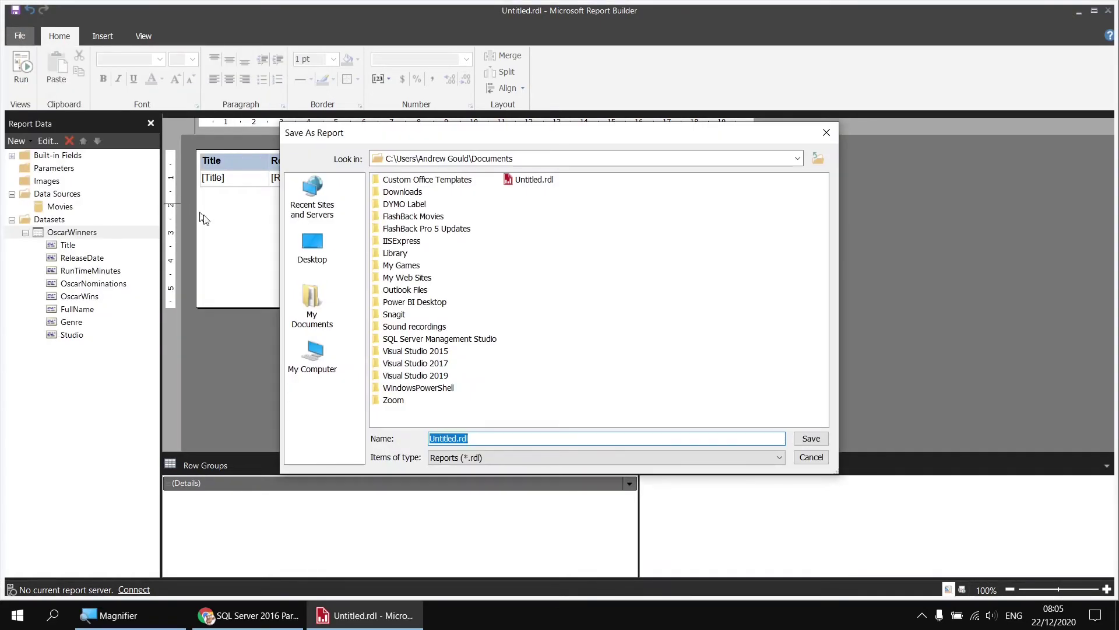
left_click(313, 249)
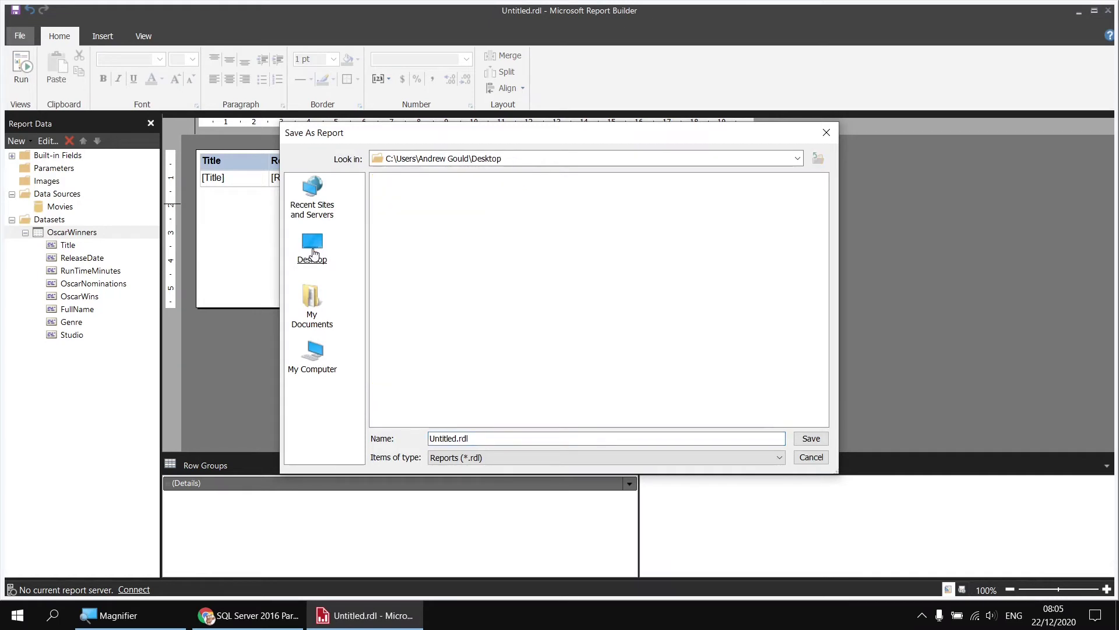
left_click(494, 438)
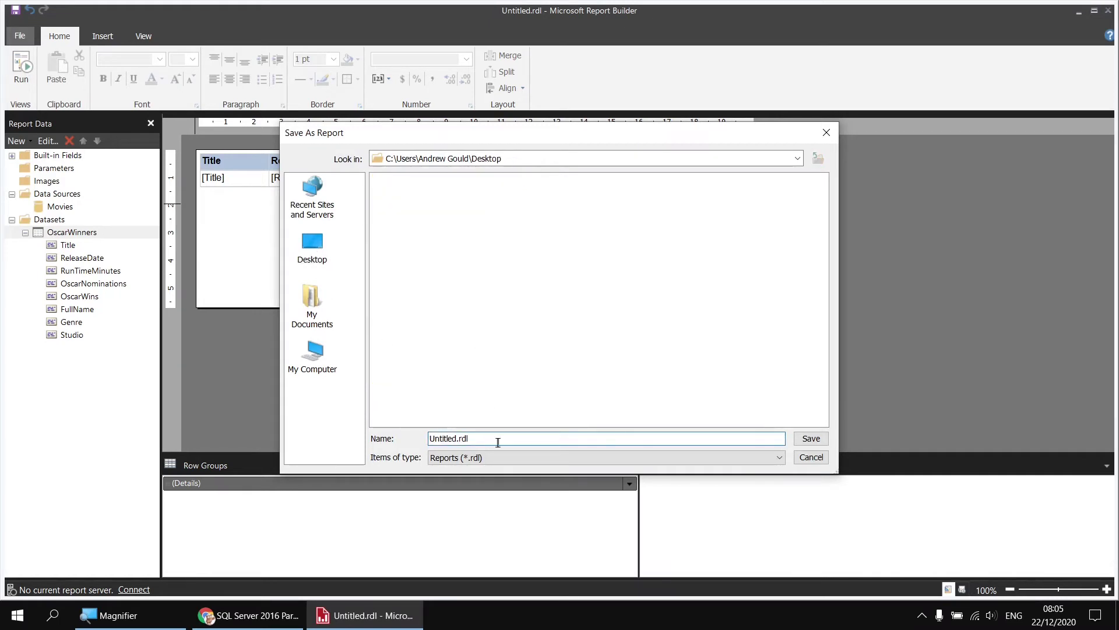
left_click_drag(483, 439, 421, 426)
type("Oscar Winners")
left_click(805, 439)
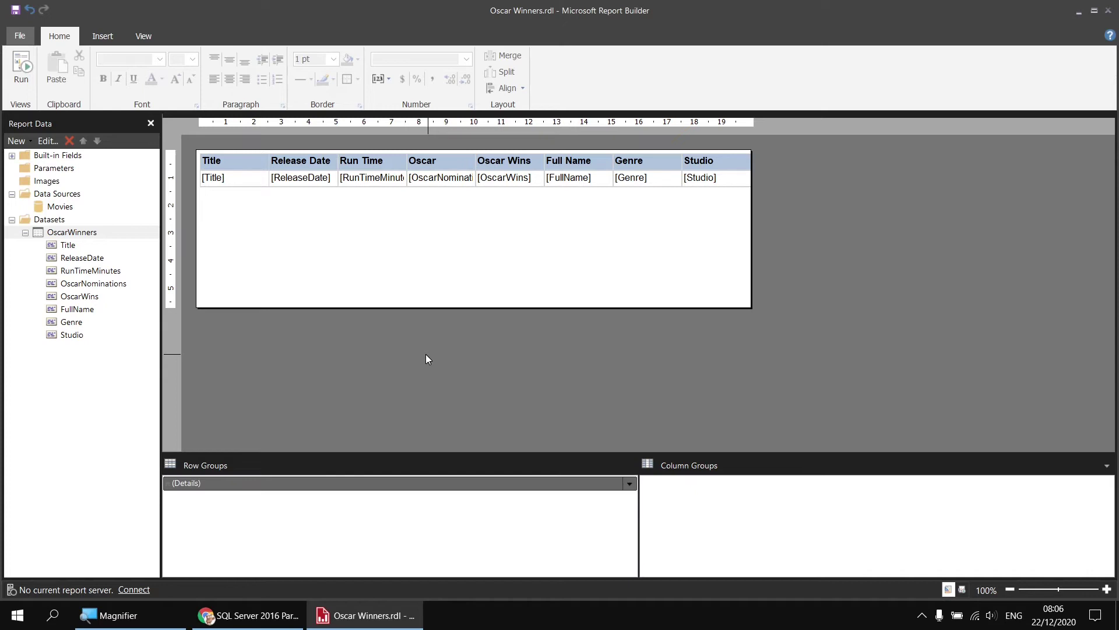
- Switch to the browser's 'Report Builder 2016 Part 3 - Saving to a Report Server' video
left_click(247, 620)
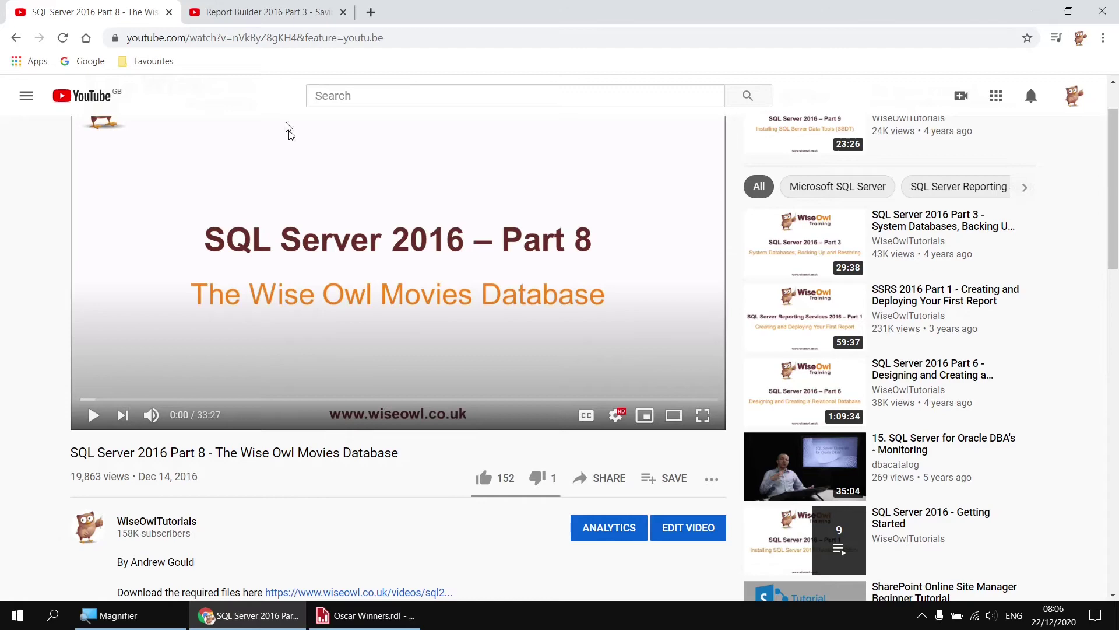
left_click(269, 14)
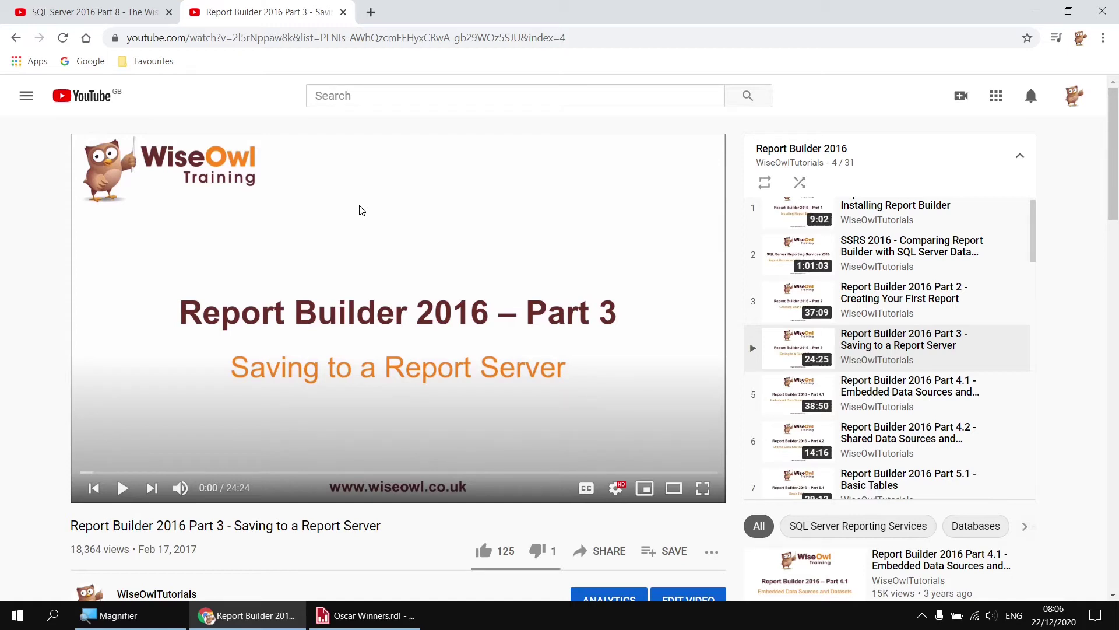
- Save Oscar Winners to the localhost ReportServer_SQL2017 report server using Save As
left_click(350, 622)
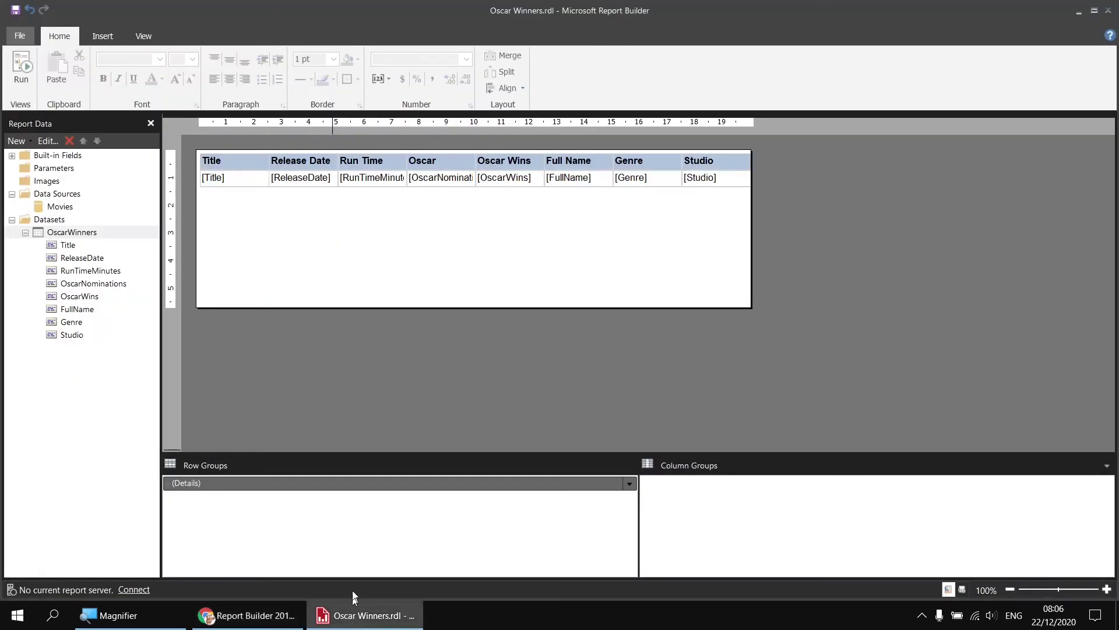
left_click(23, 36)
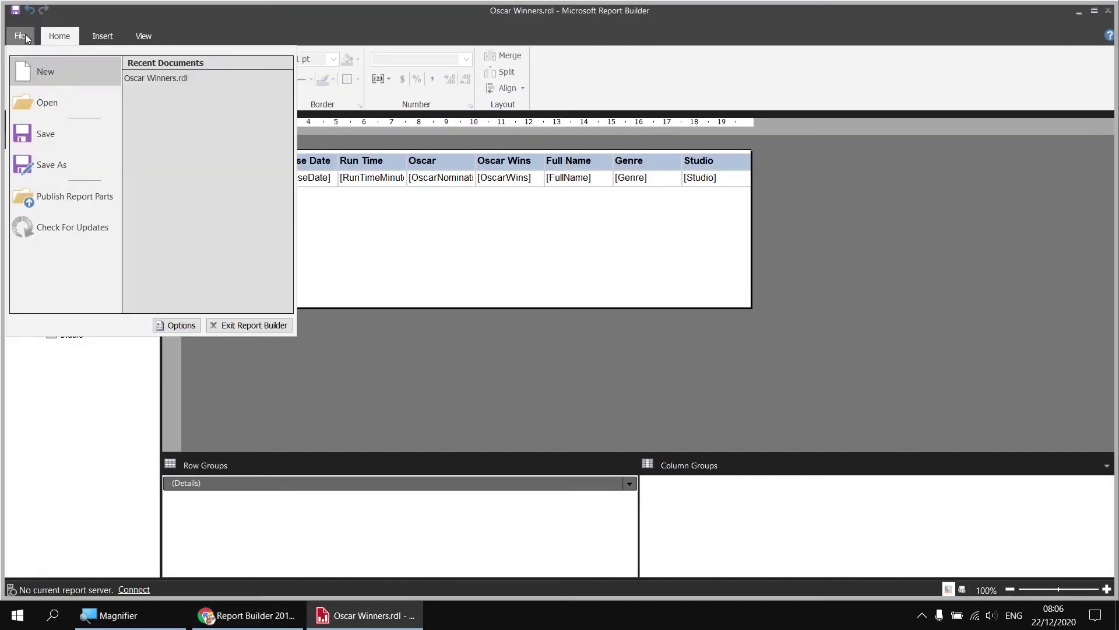
left_click(67, 168)
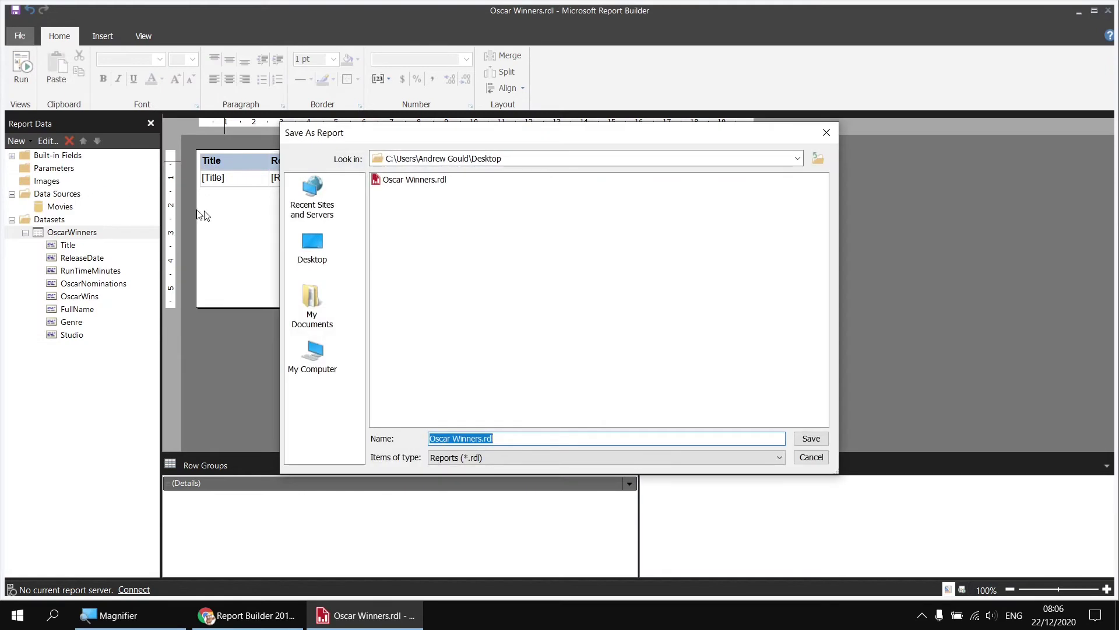
left_click(311, 207)
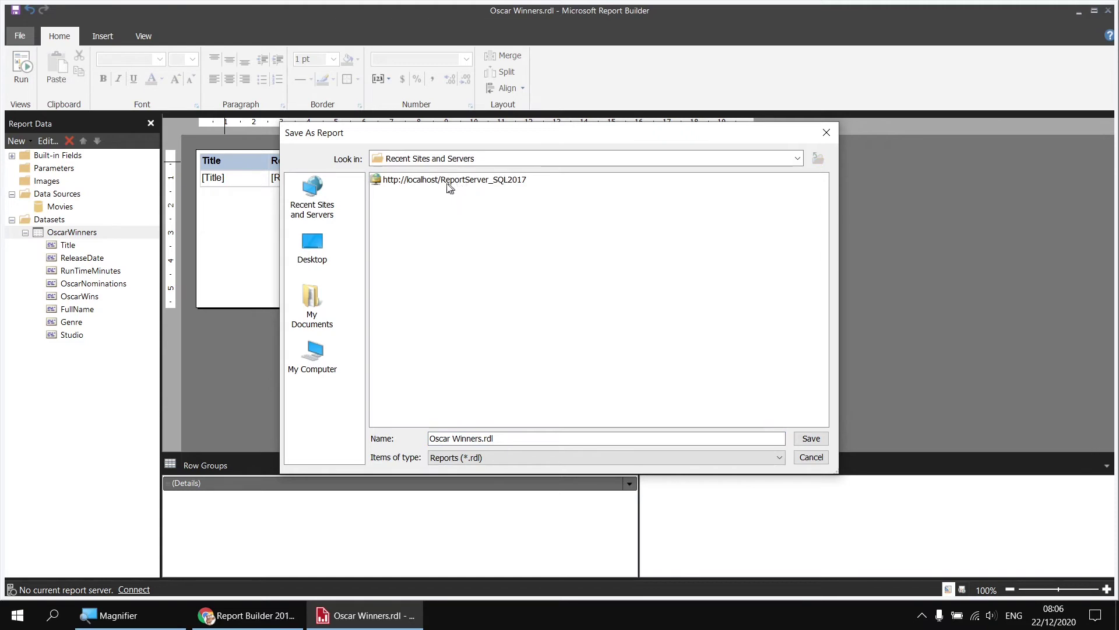
left_click(427, 185)
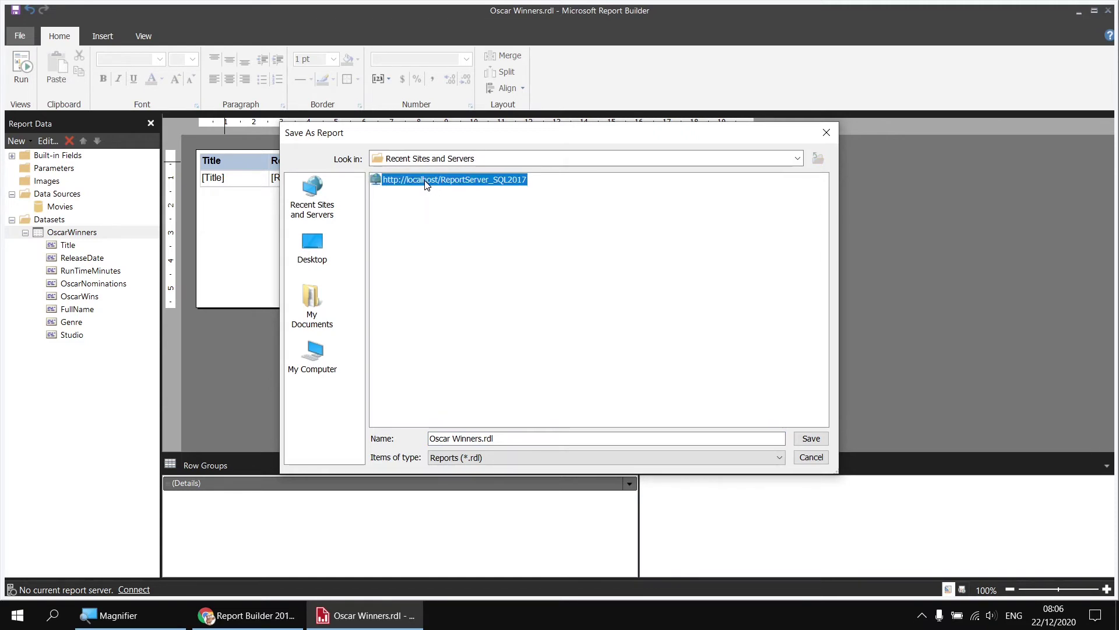
double_click(426, 184)
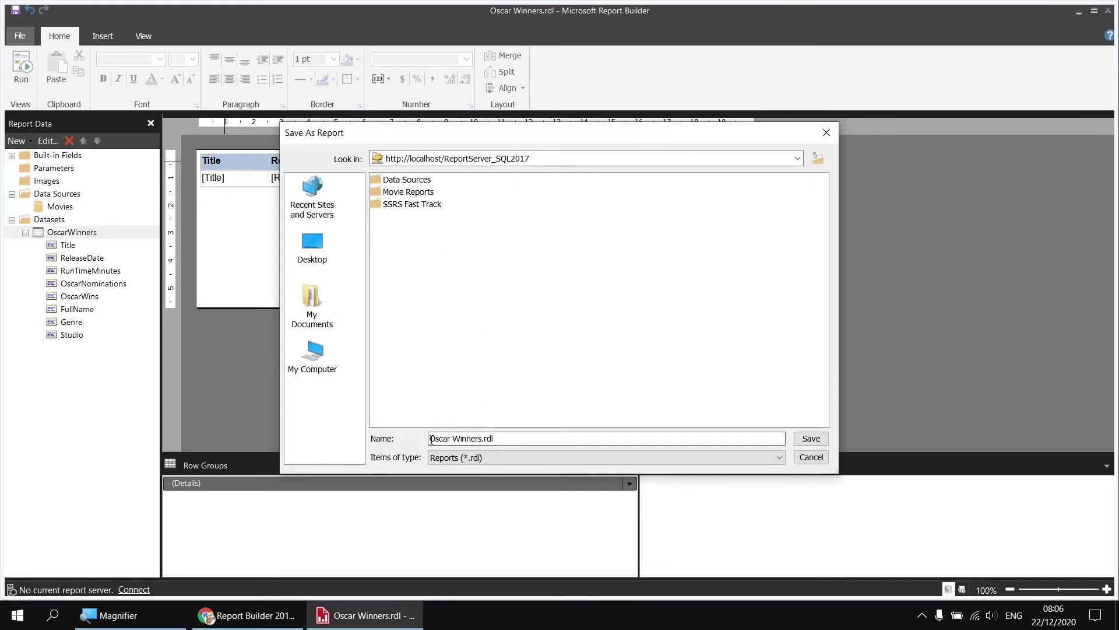
left_click(811, 439)
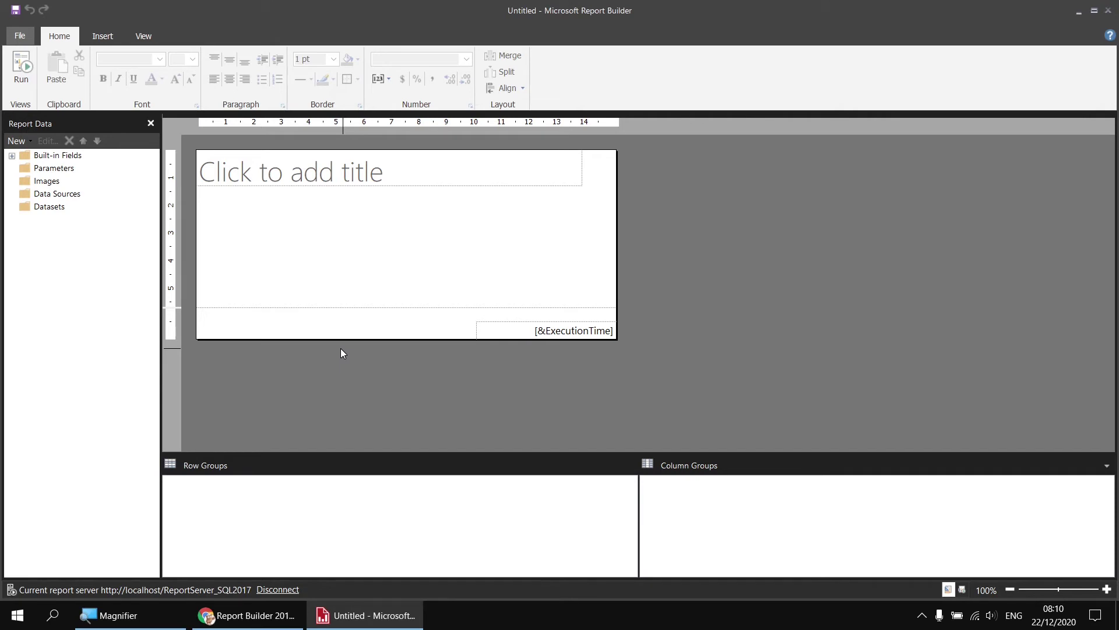
- Add a new data source named Movies that uses an embedded connection
right_click(83, 195)
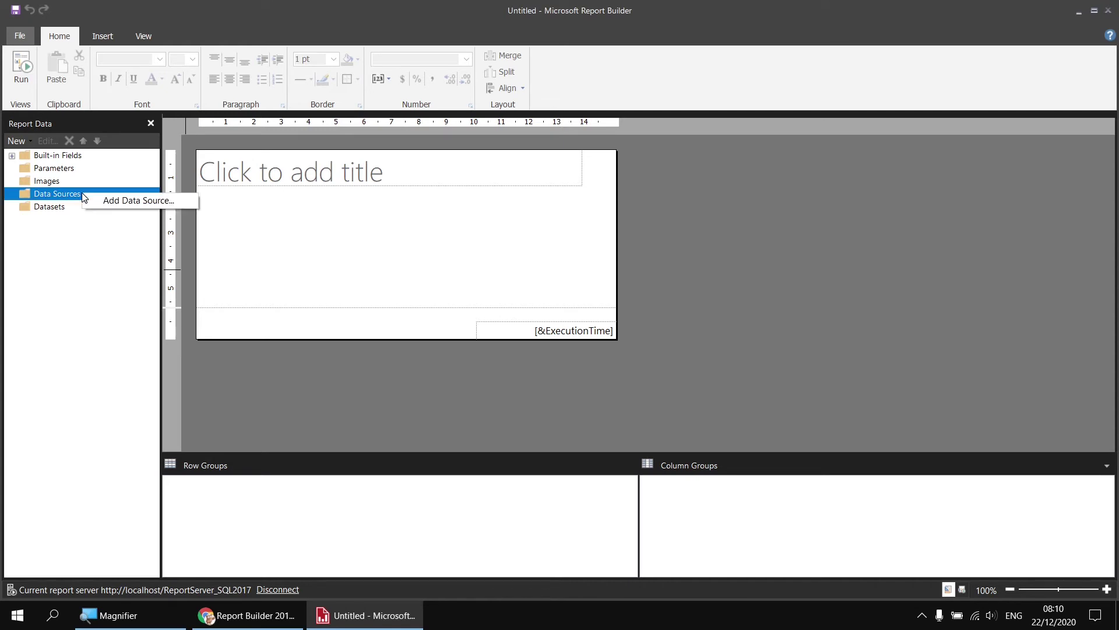
left_click(121, 200)
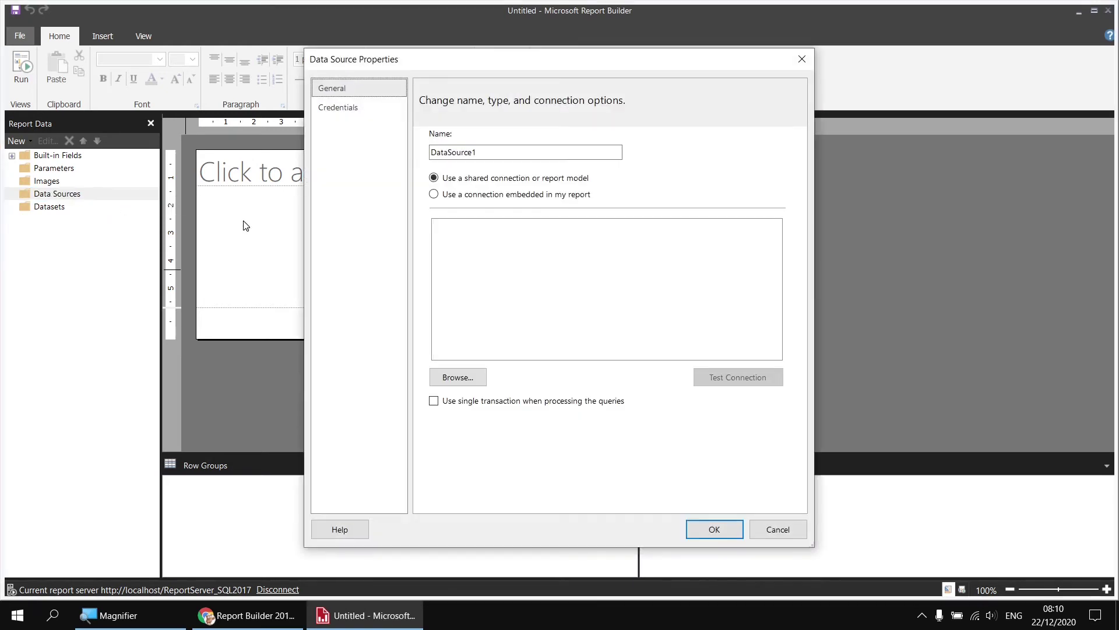
double_click(436, 152)
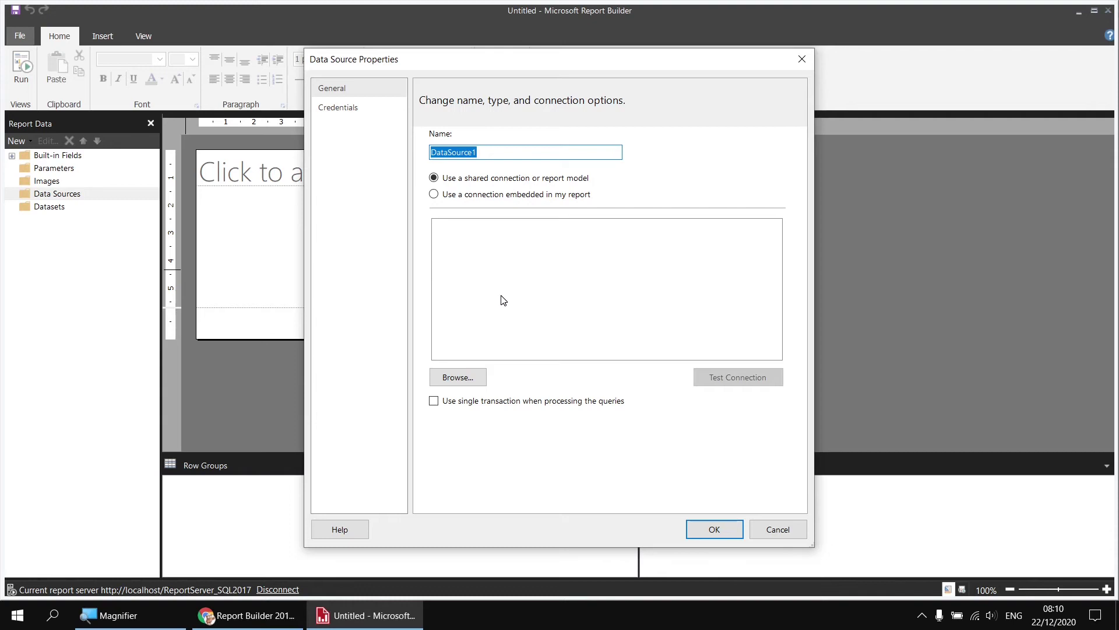
type("Movies")
left_click(500, 196)
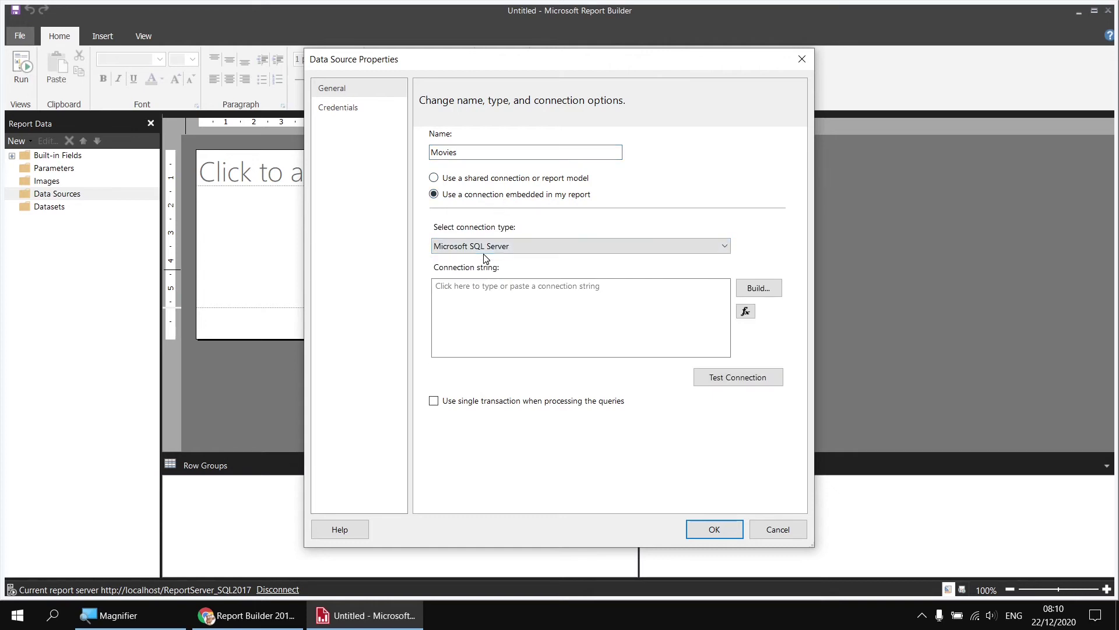
- Point the connection at server .\sql2017 and the Movies database, then confirm the data source
left_click(759, 288)
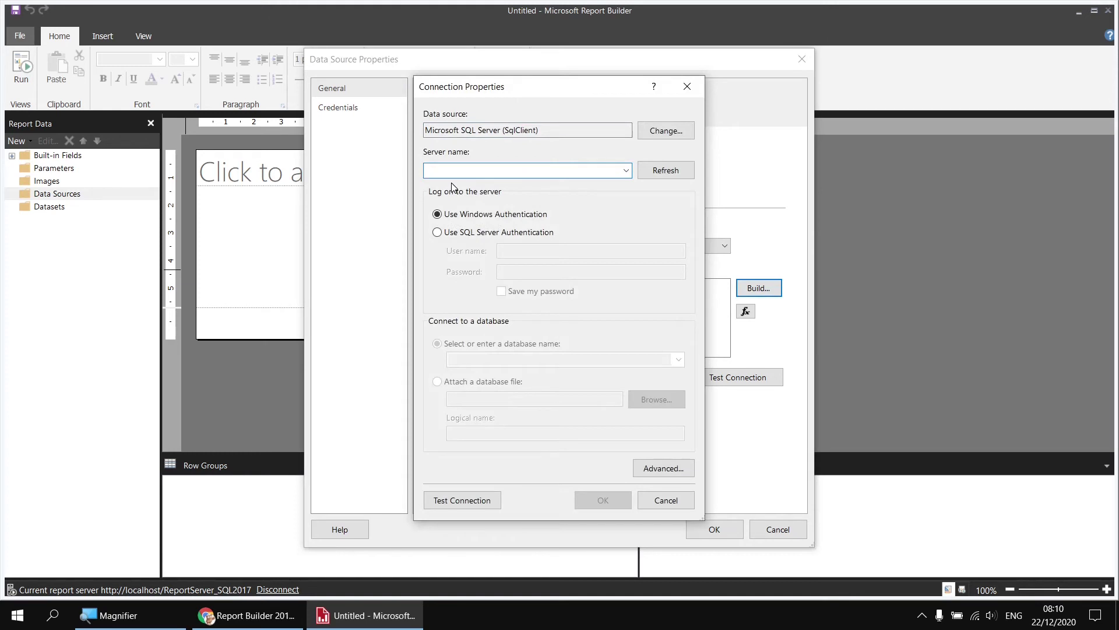
type(".\\s")
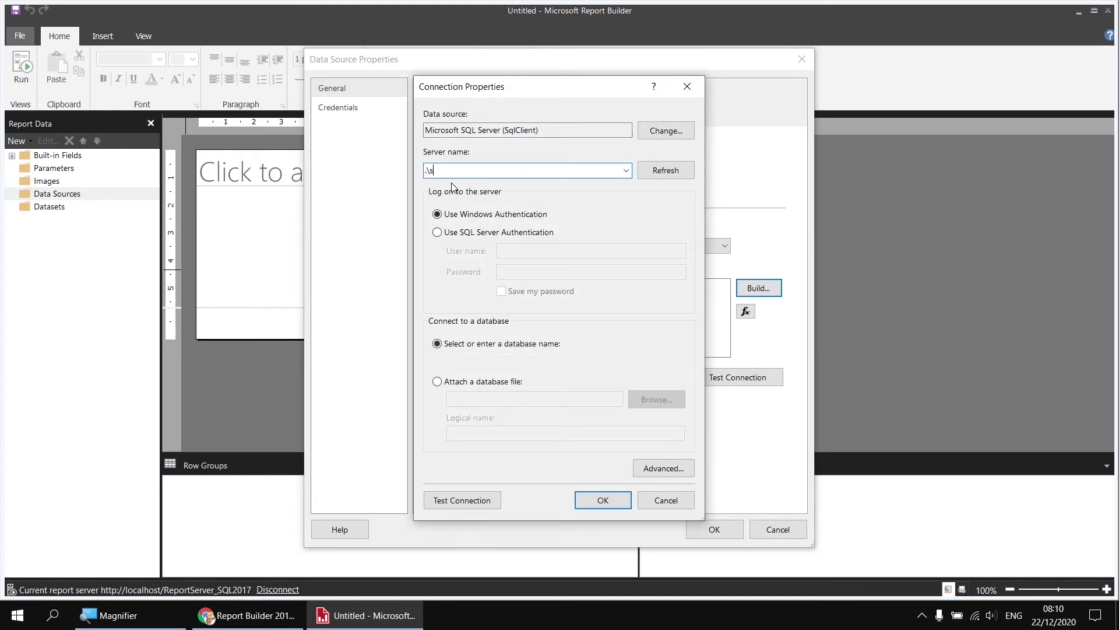
type("ql2017")
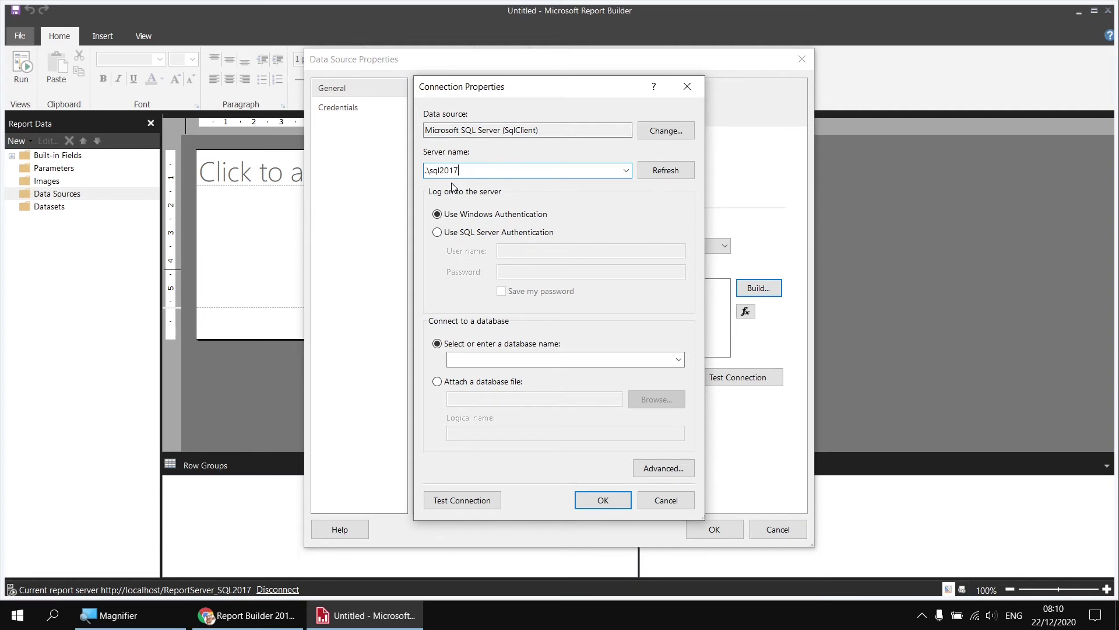
left_click(678, 360)
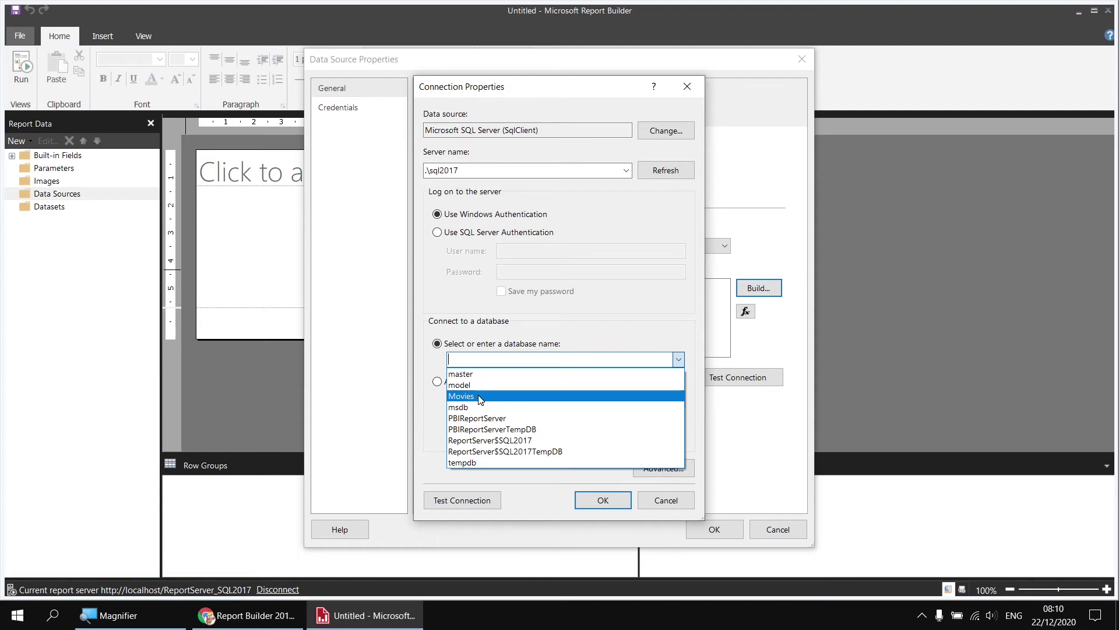
left_click(479, 396)
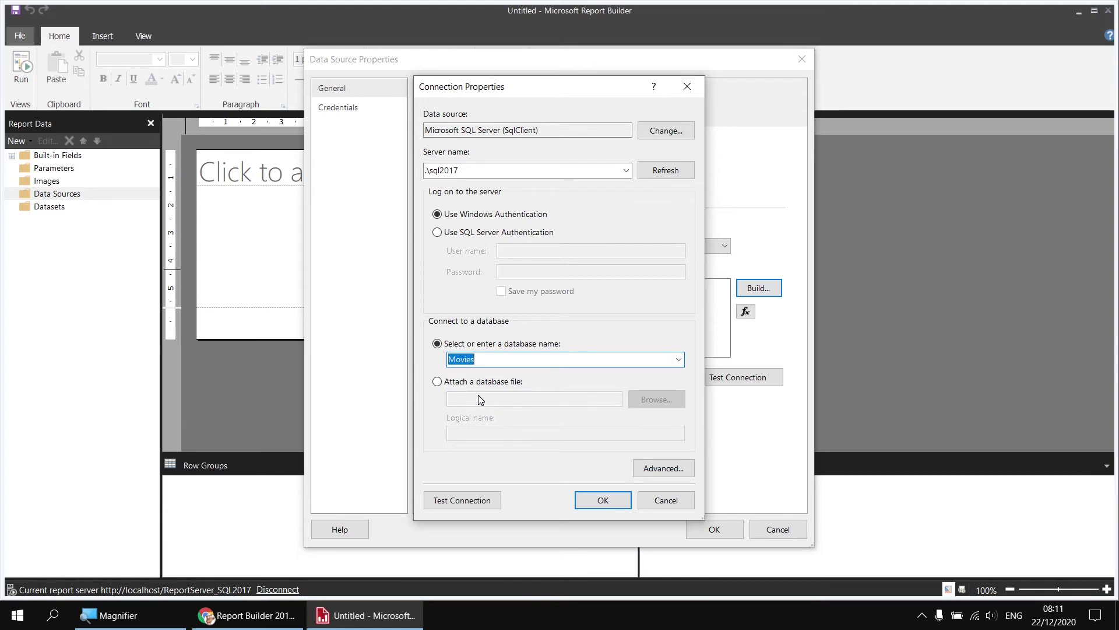
left_click(602, 503)
left_click(703, 530)
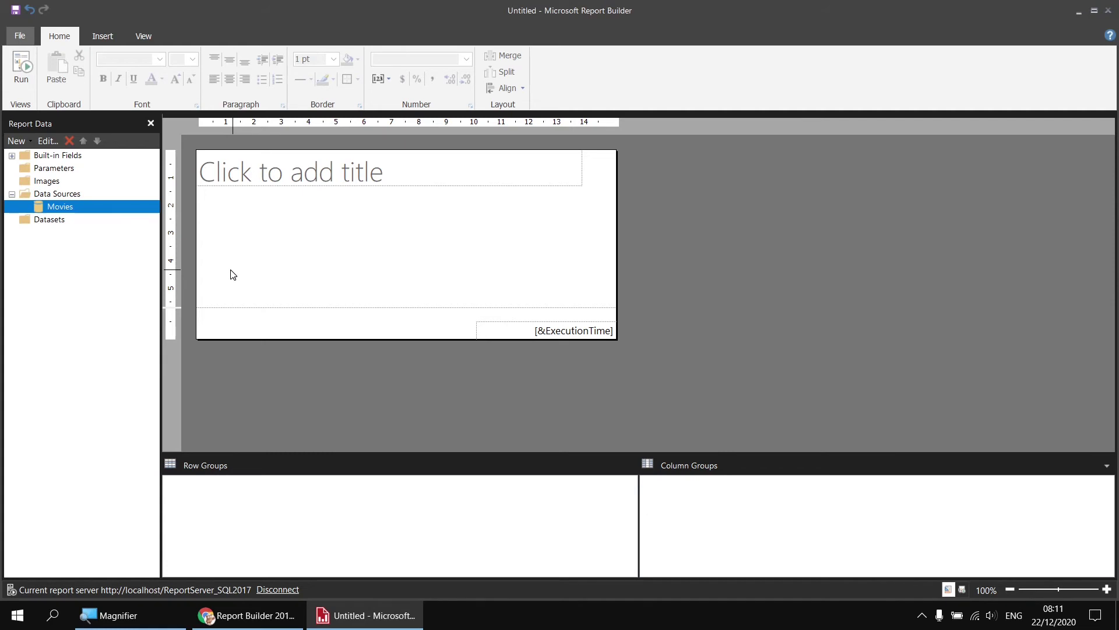
- Start a new dataset on the Movies data source named FilmsWinningOscars
right_click(78, 208)
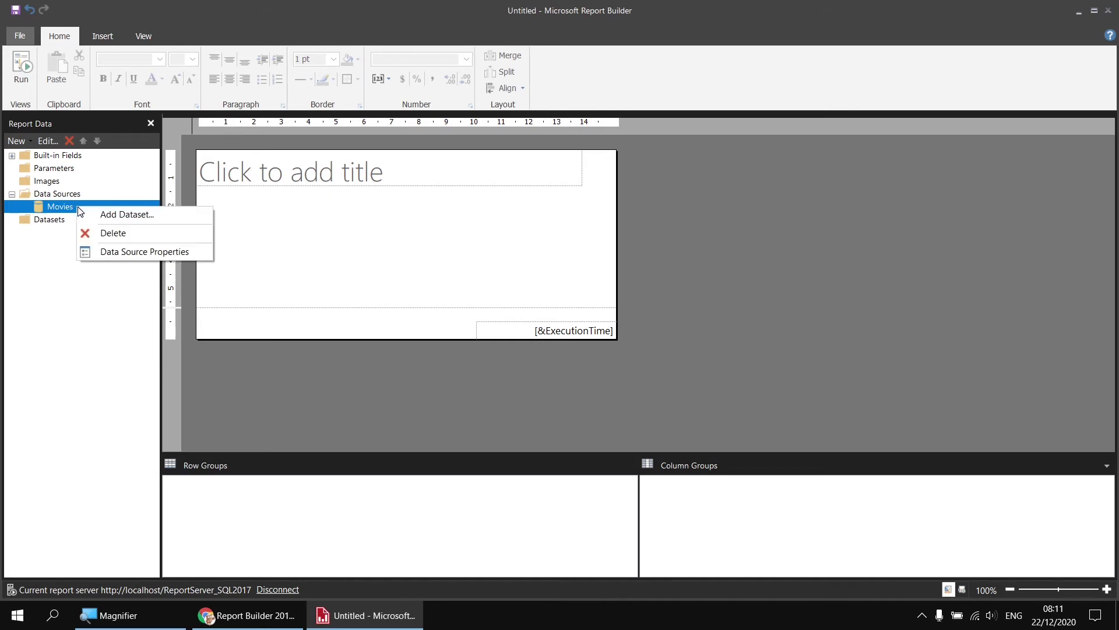
left_click(93, 217)
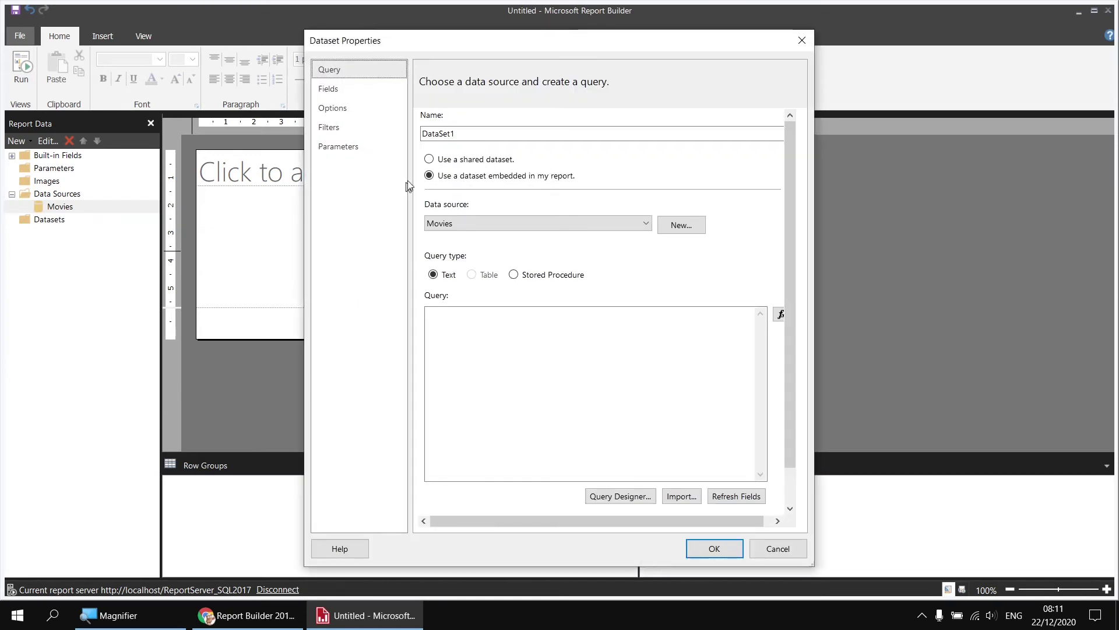
double_click(440, 133)
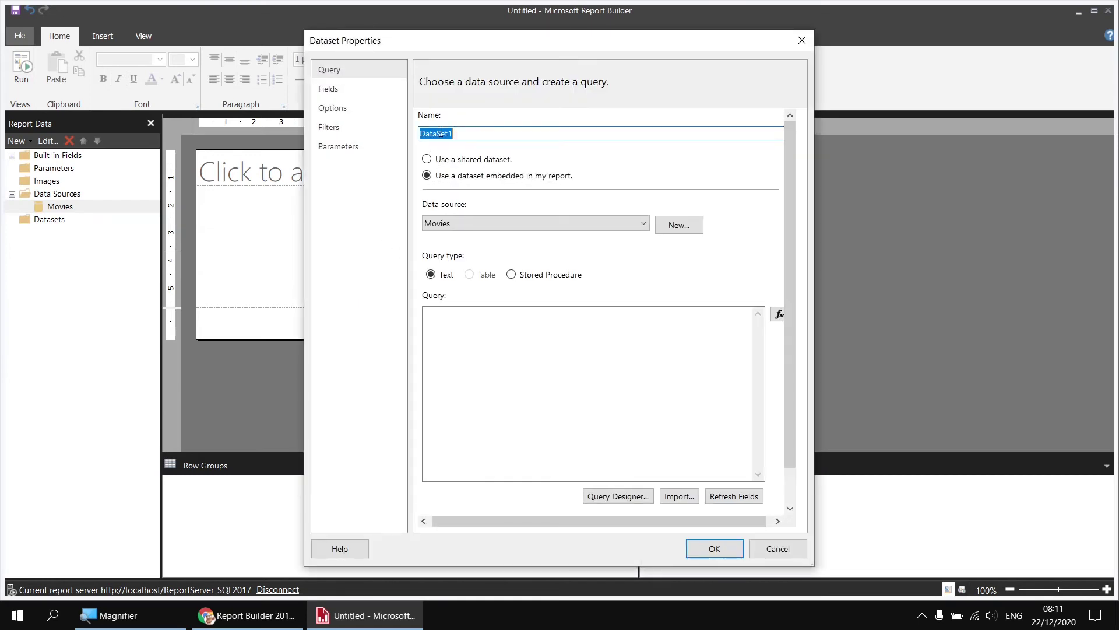
type("FilmsWinningOscars")
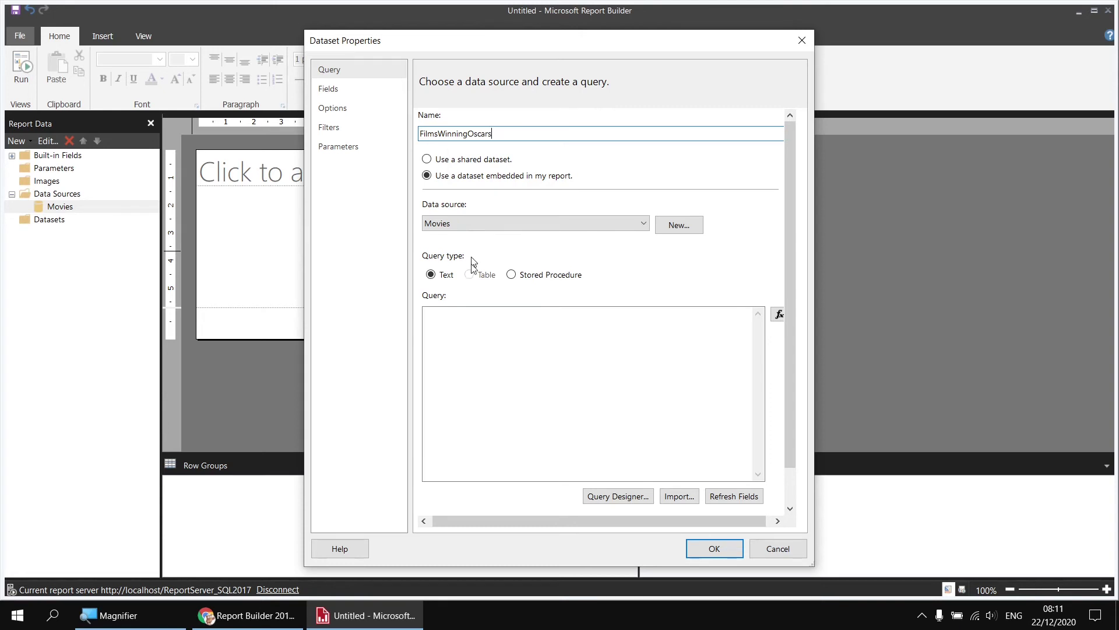
left_click(531, 422)
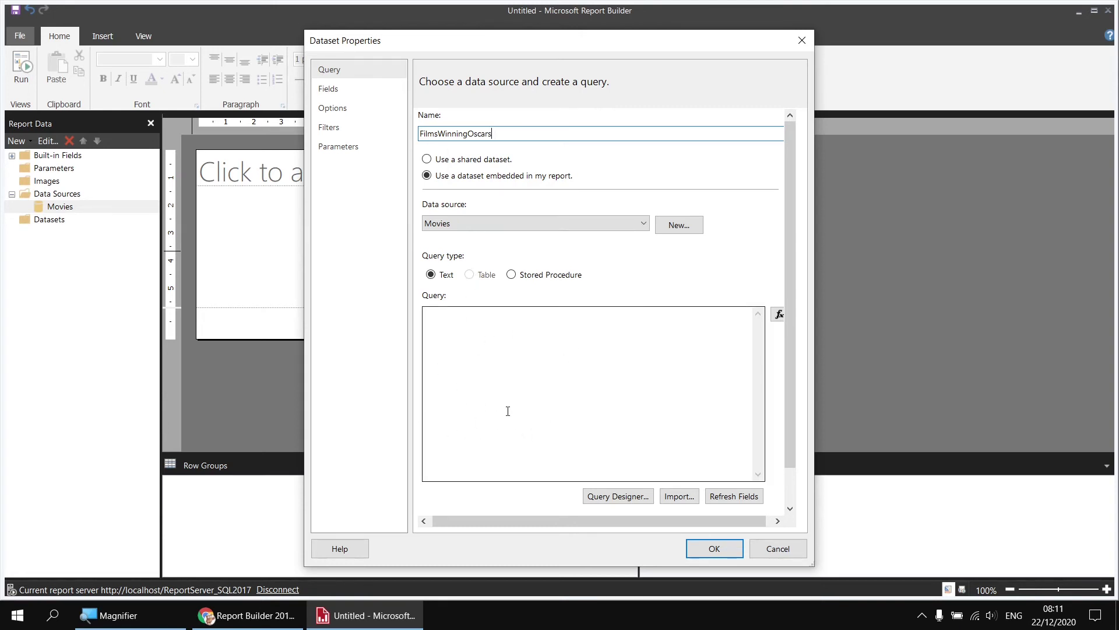
- Import the OscarWinners query from the server's Oscar Winners report and confirm the dataset
left_click(679, 497)
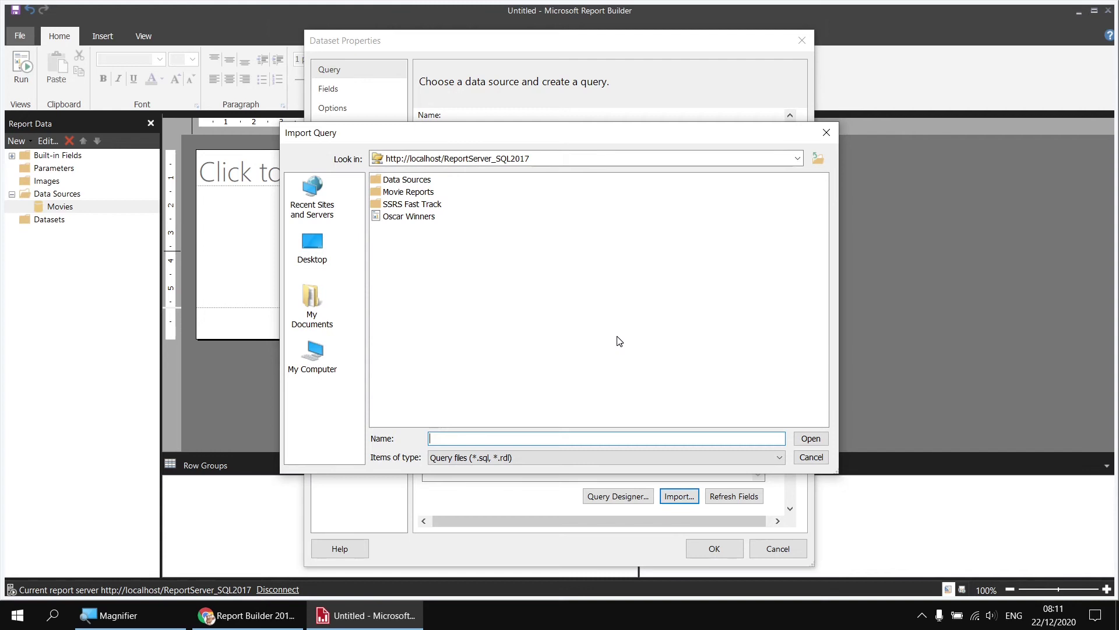
left_click(410, 221)
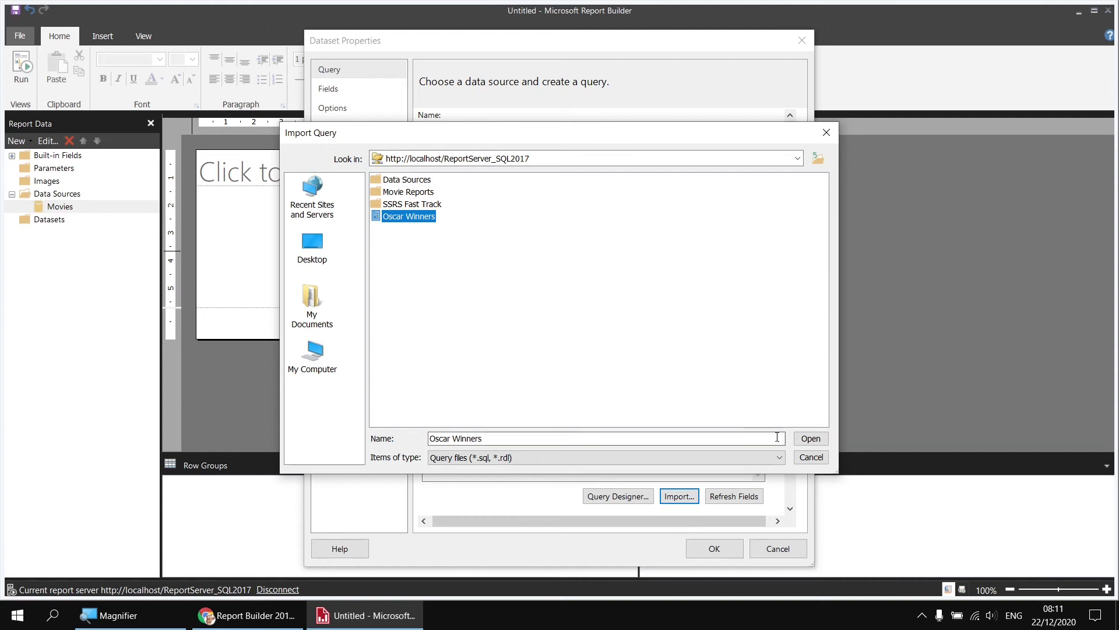
left_click(811, 439)
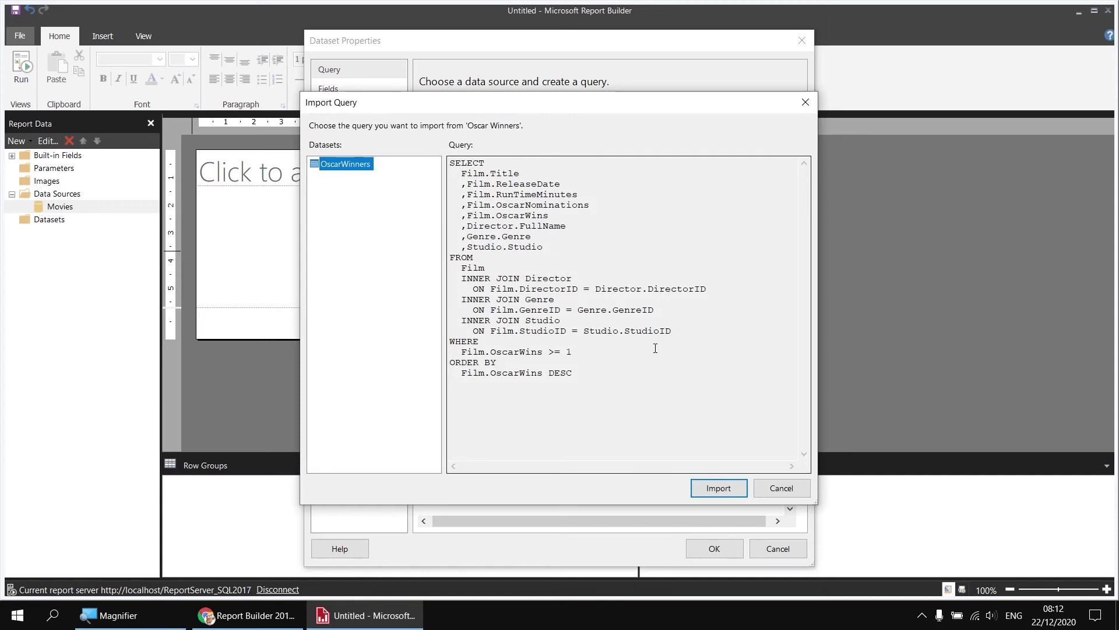
left_click(320, 164)
left_click(551, 199)
left_click(718, 492)
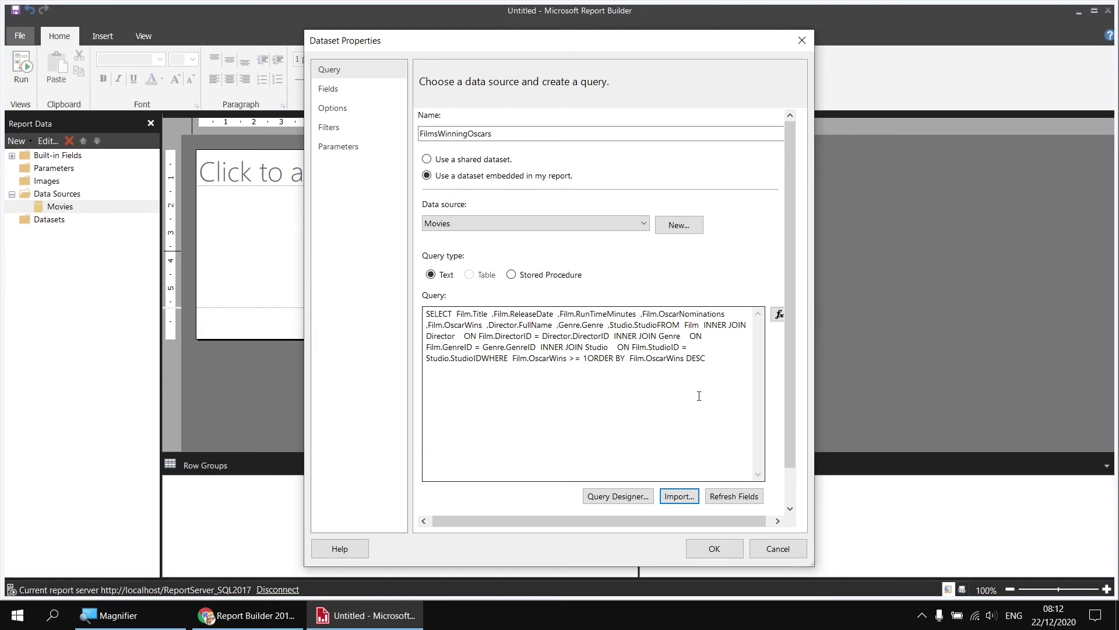
left_click(706, 549)
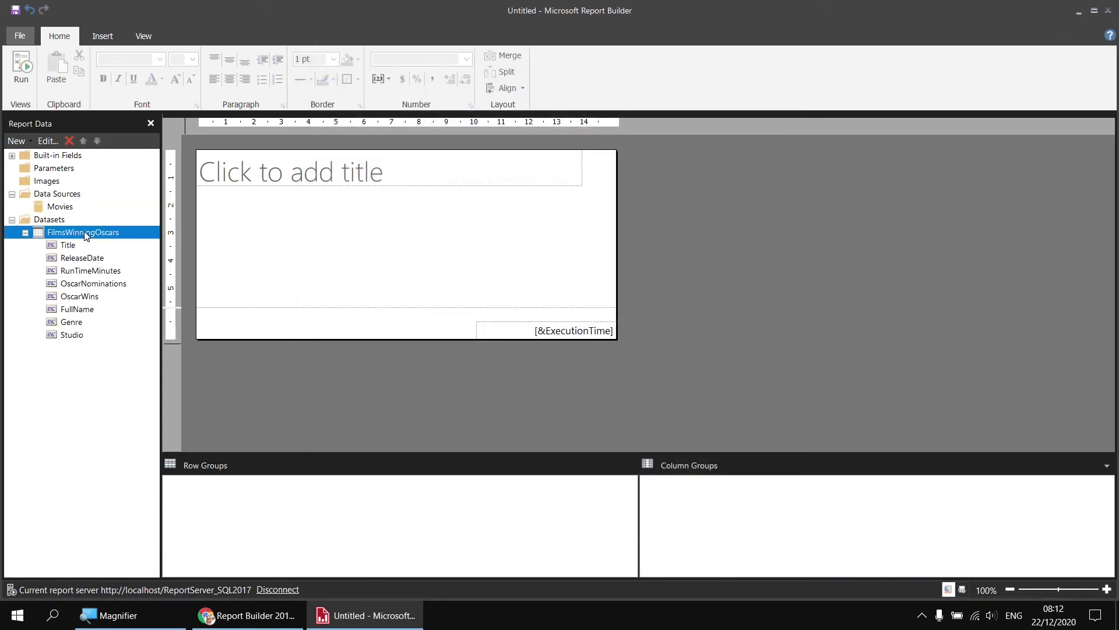
- Review the FilmsWinningOscars dataset's imported query in Dataset Properties, closing without changes
right_click(86, 234)
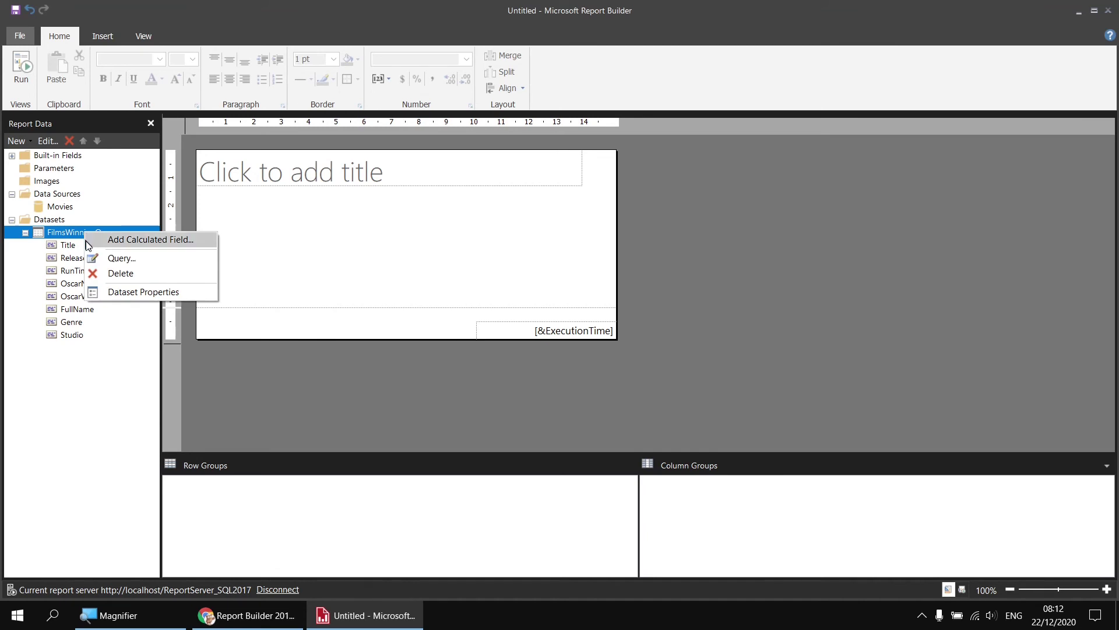
left_click(128, 296)
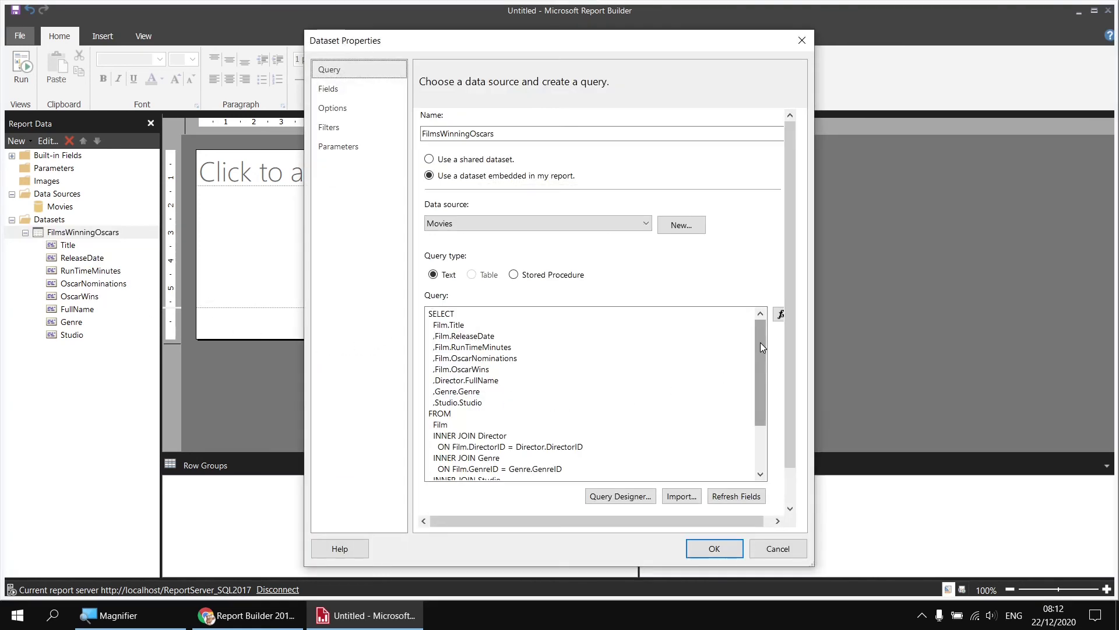
mouse_move(760, 341)
left_mouse_down()
mouse_move(757, 408)
mouse_move(754, 348)
left_mouse_up()
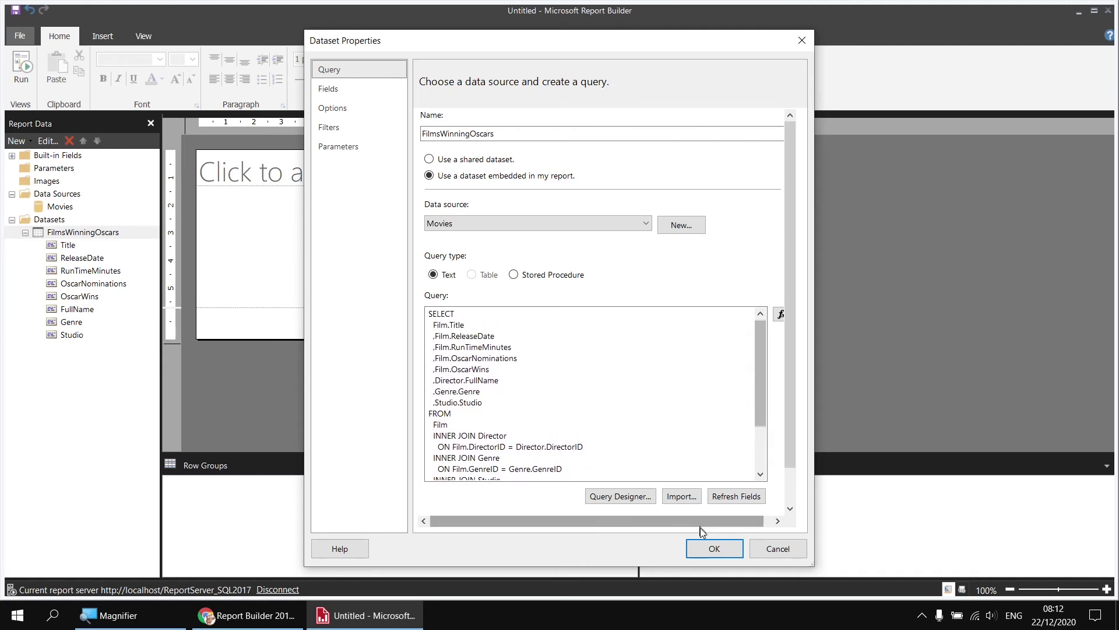
left_click(714, 548)
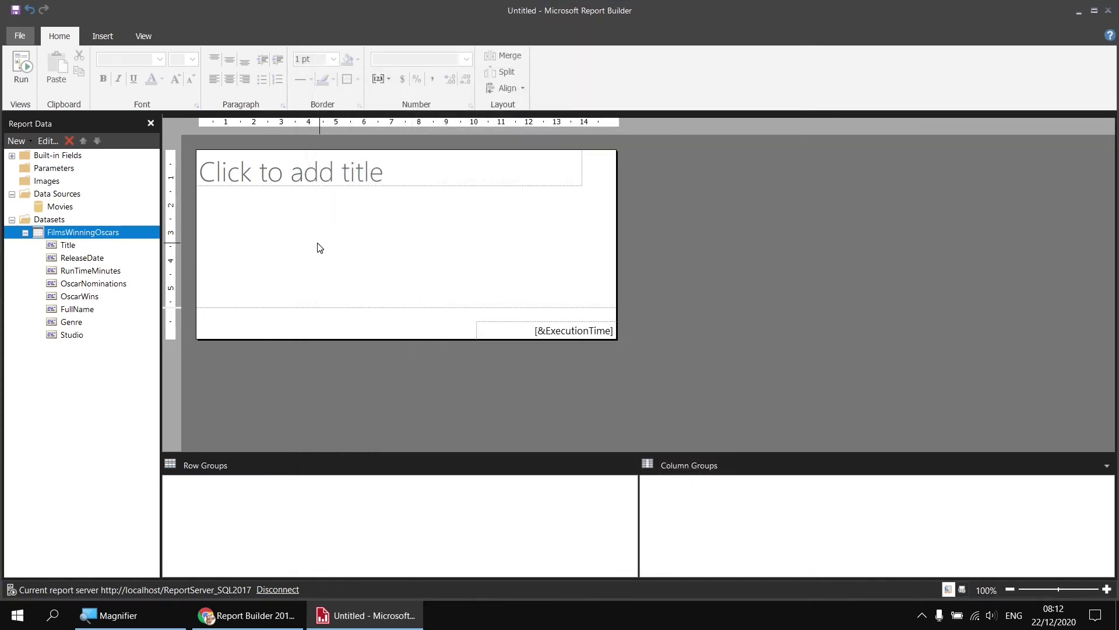
- Create a Films dataset on Movies using the OscarWinners query from the desktop's Oscar Winners.rdl
right_click(74, 210)
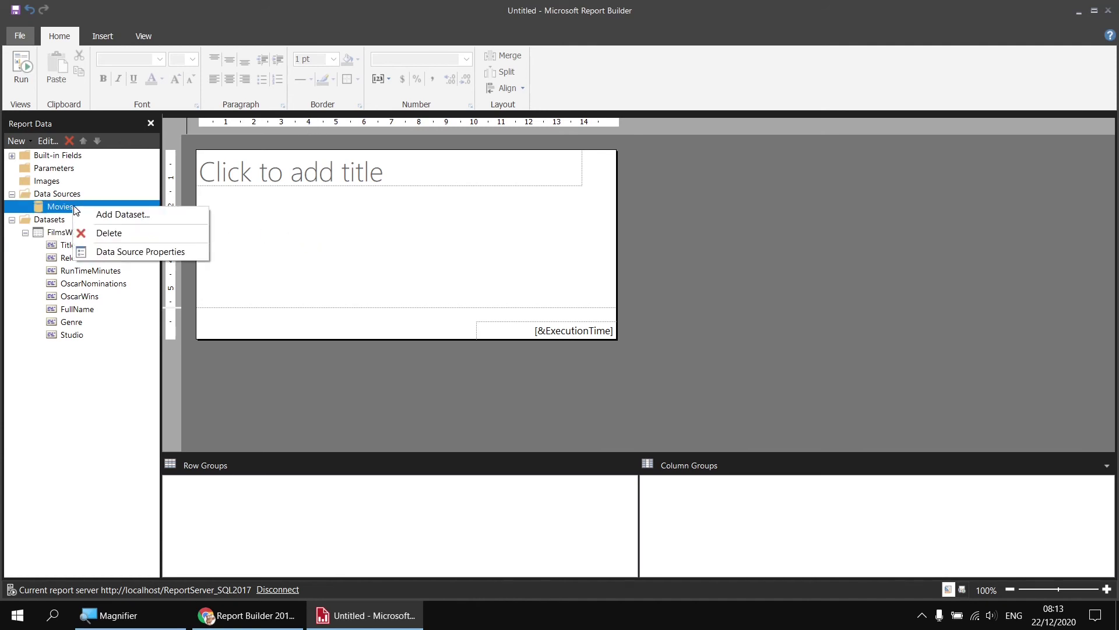
left_click(87, 214)
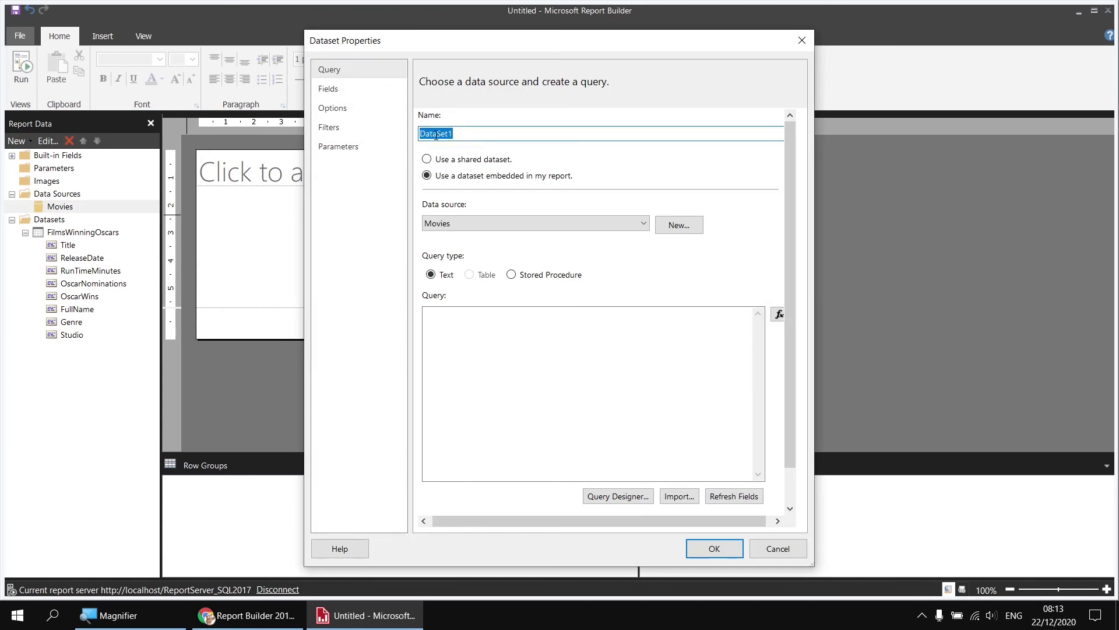
type("Films")
left_click(680, 496)
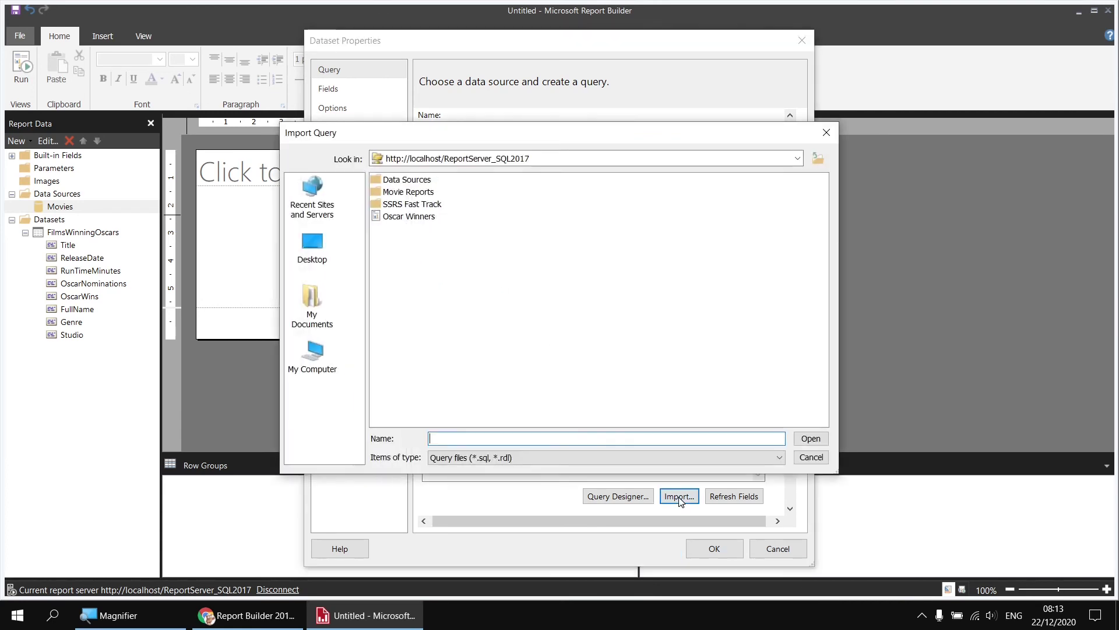
left_click(313, 244)
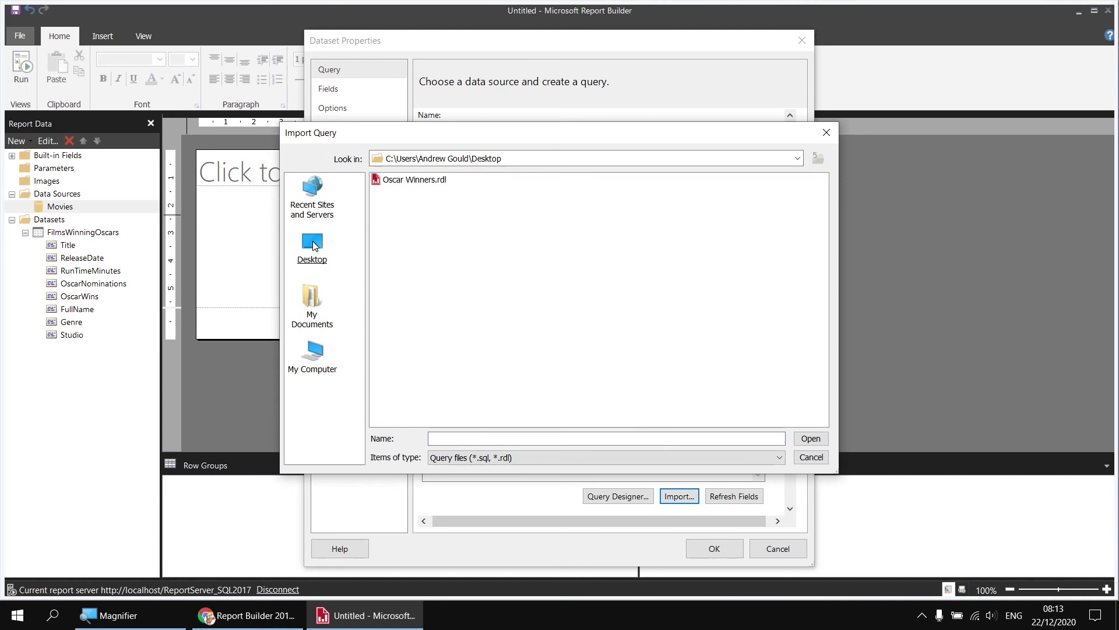
double_click(395, 185)
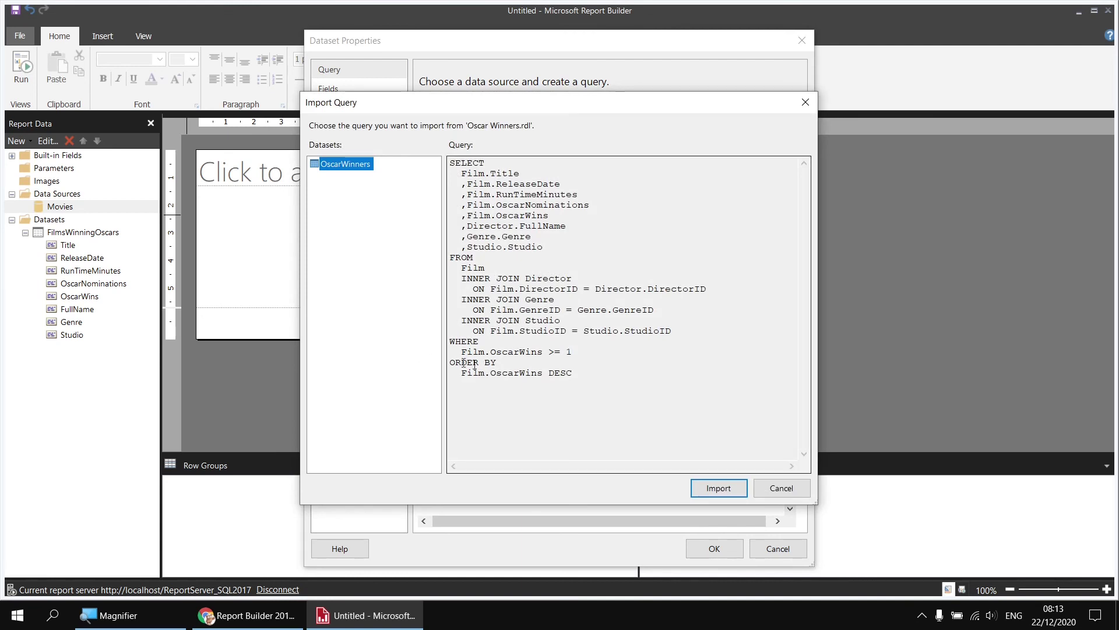
left_click(718, 493)
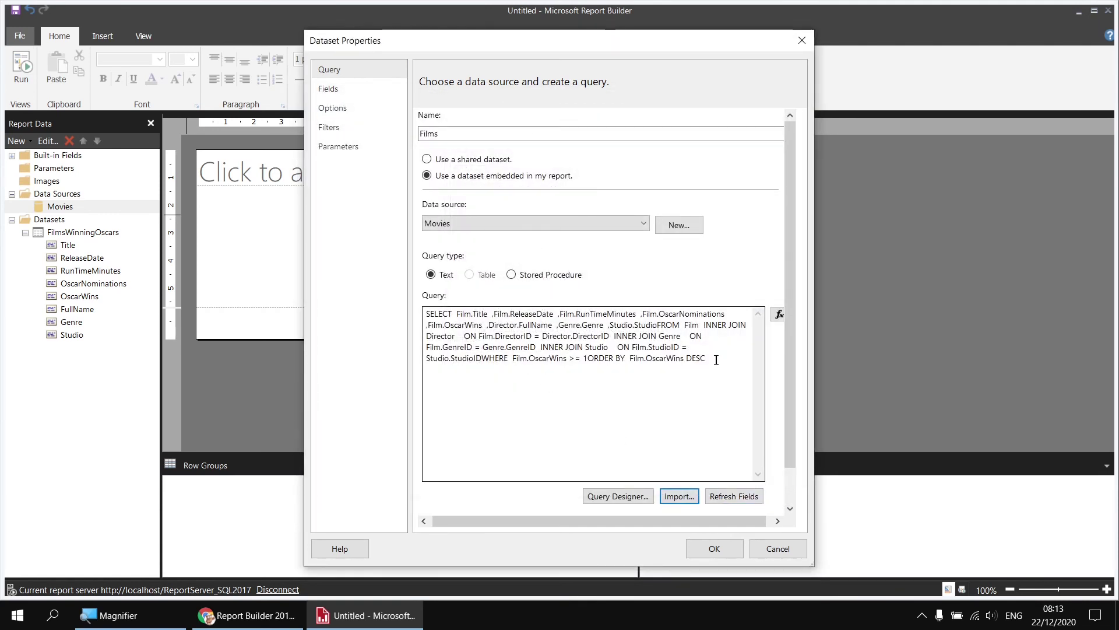
left_click(713, 549)
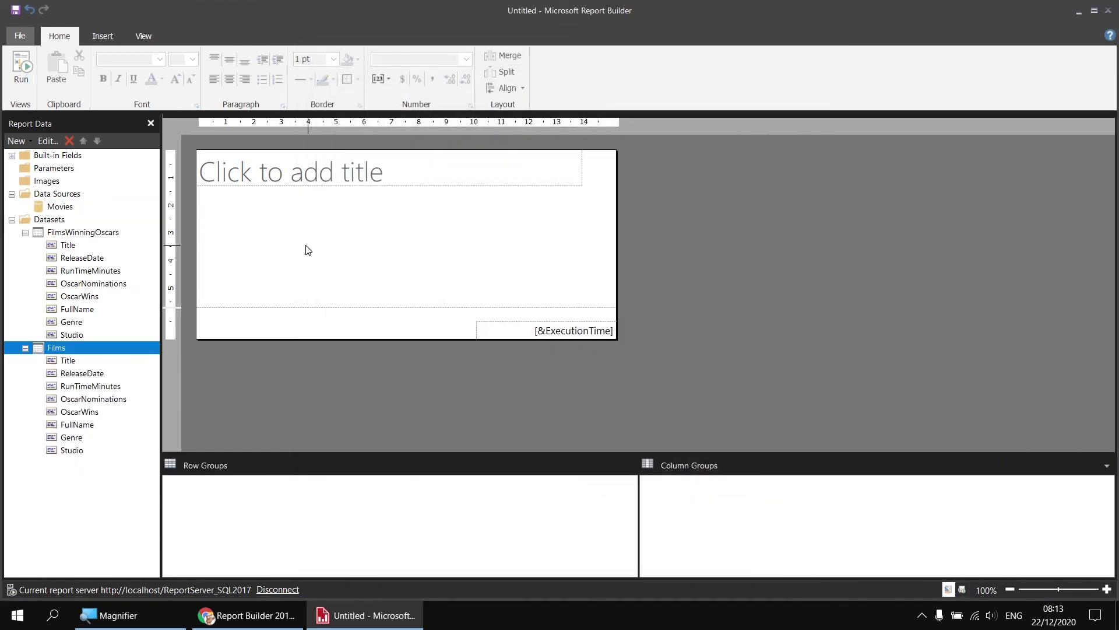
- Delete the report title and insert a table into the empty report body
left_click(322, 204)
left_click(292, 173)
key("Delete")
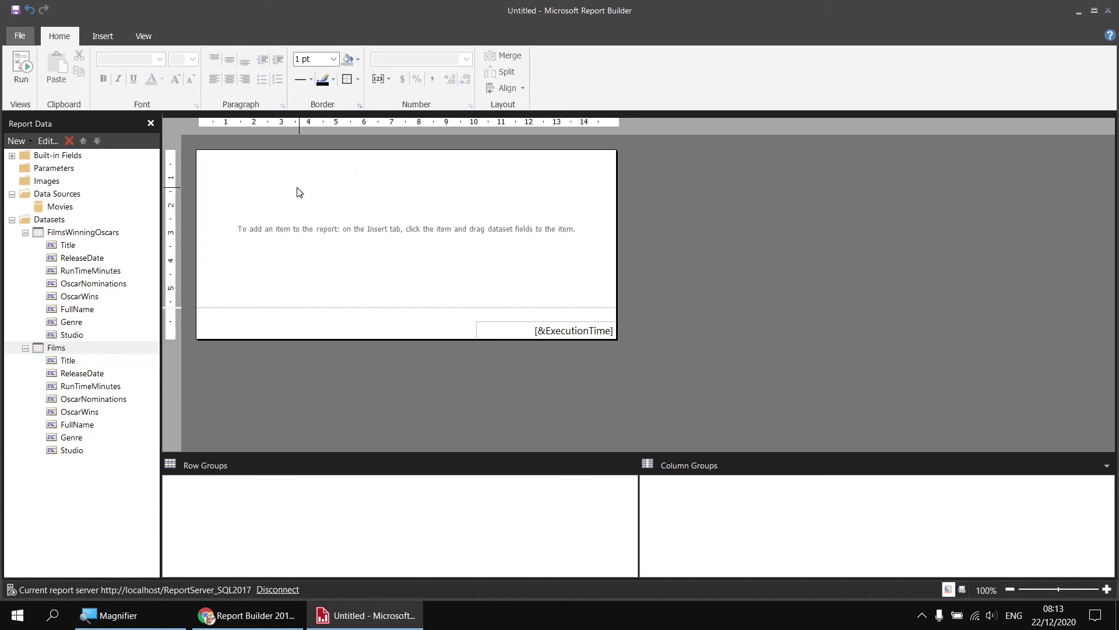
right_click(201, 157)
mouse_move(260, 210)
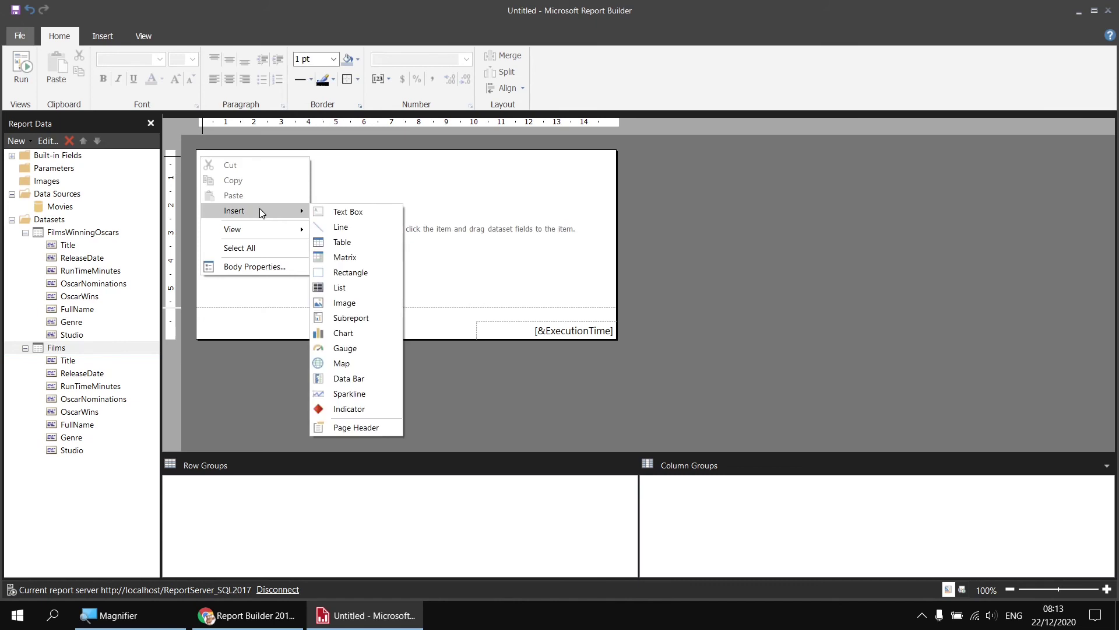
left_click(338, 243)
- Fill the table's three columns with the Title, ReleaseDate and OscarWins fields
left_click(263, 180)
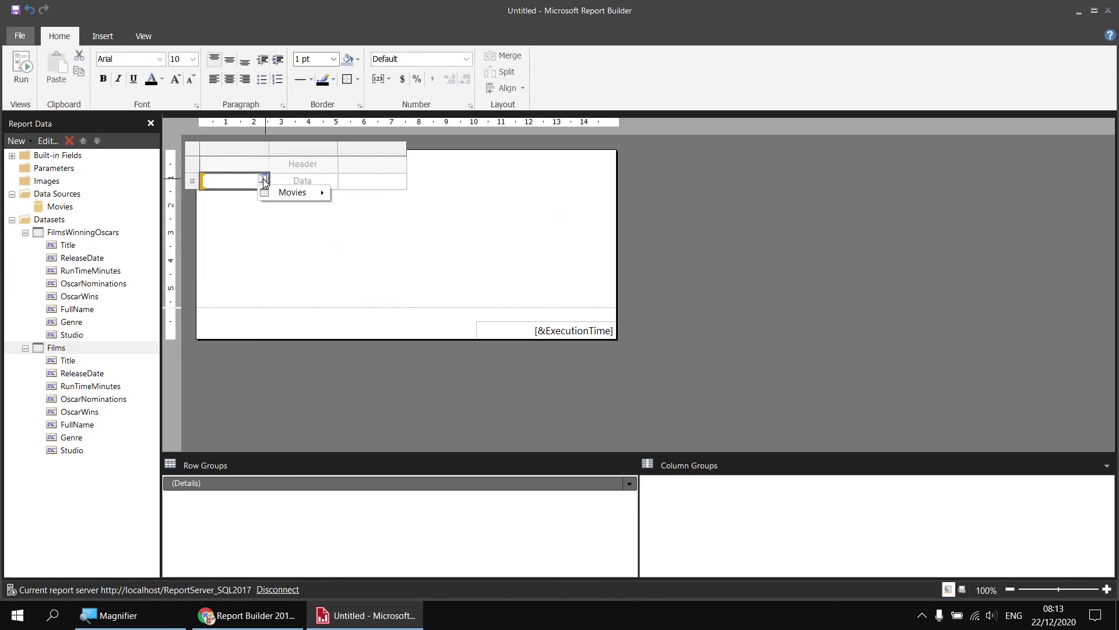
mouse_move(297, 195)
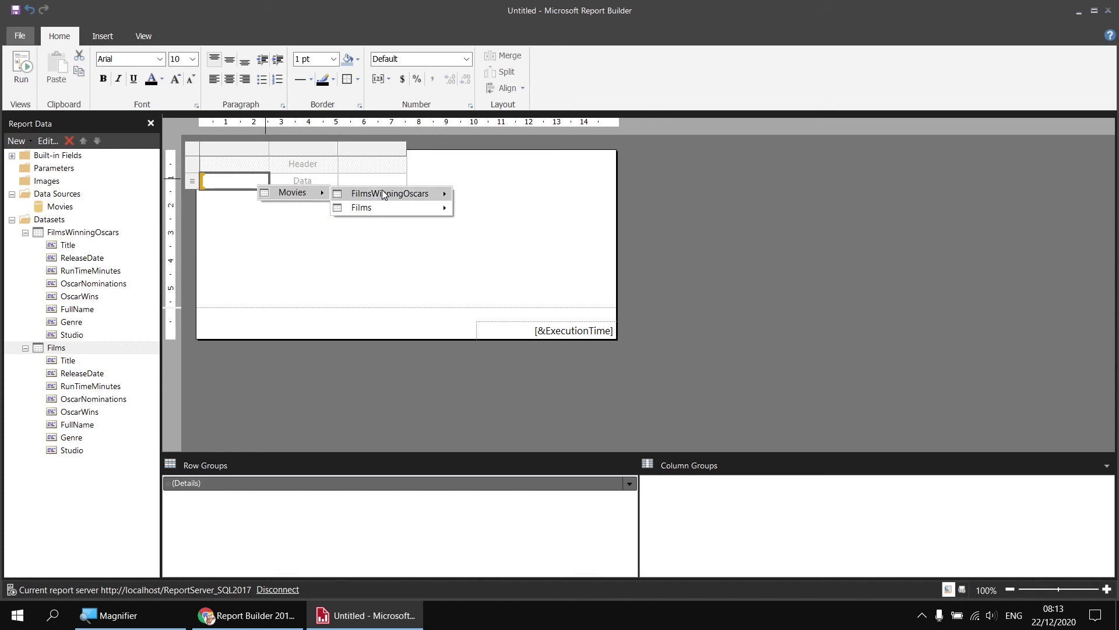
mouse_move(386, 197)
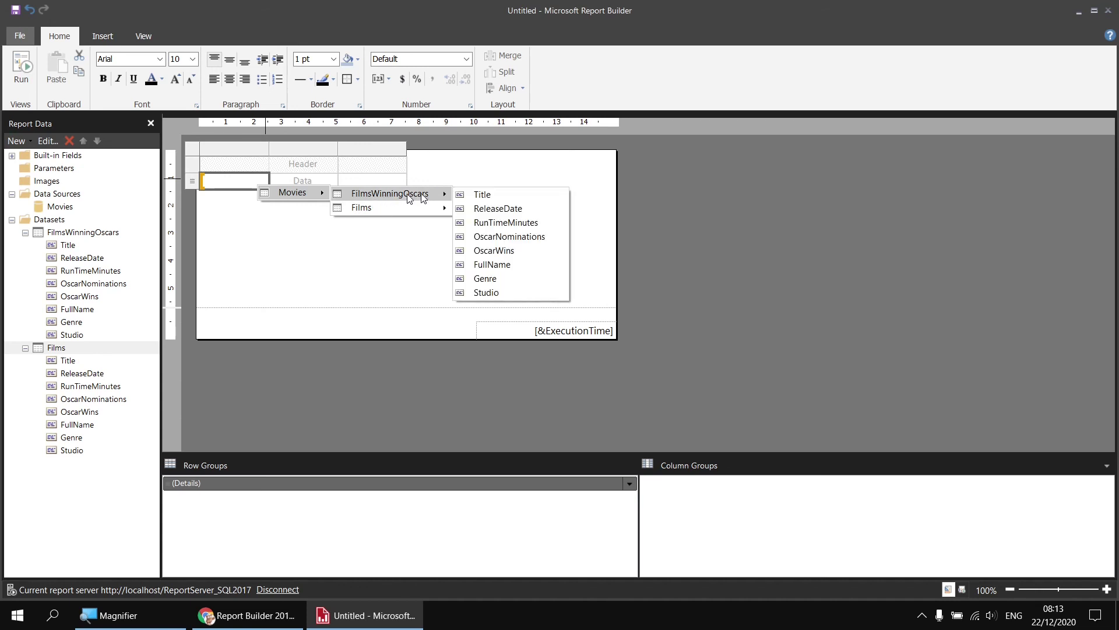
left_click(490, 196)
left_click(332, 179)
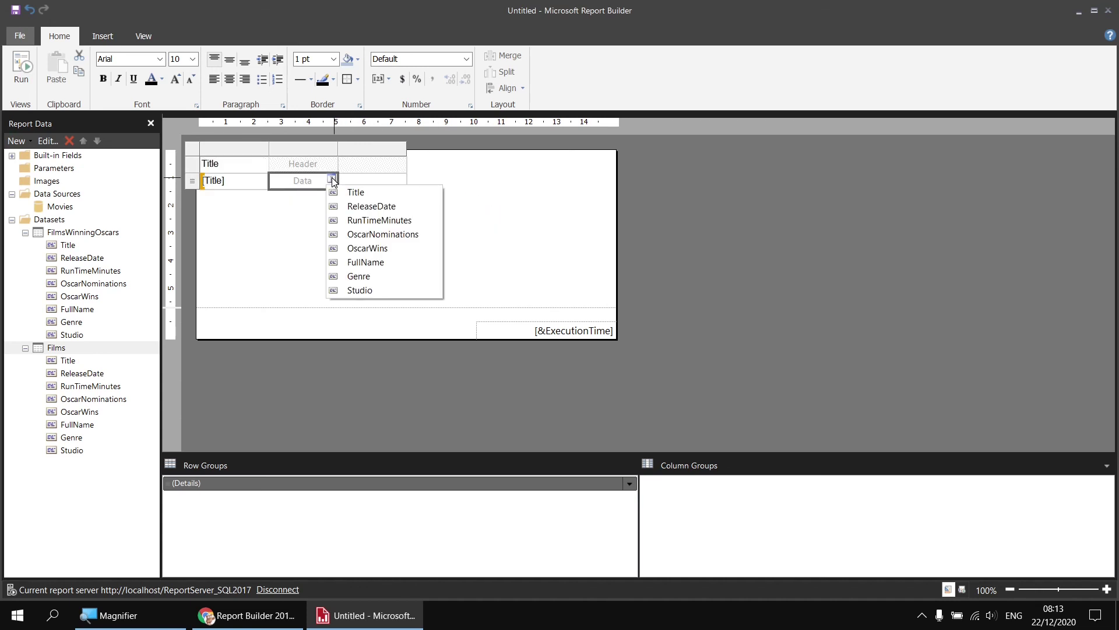
left_click(371, 206)
left_click(402, 178)
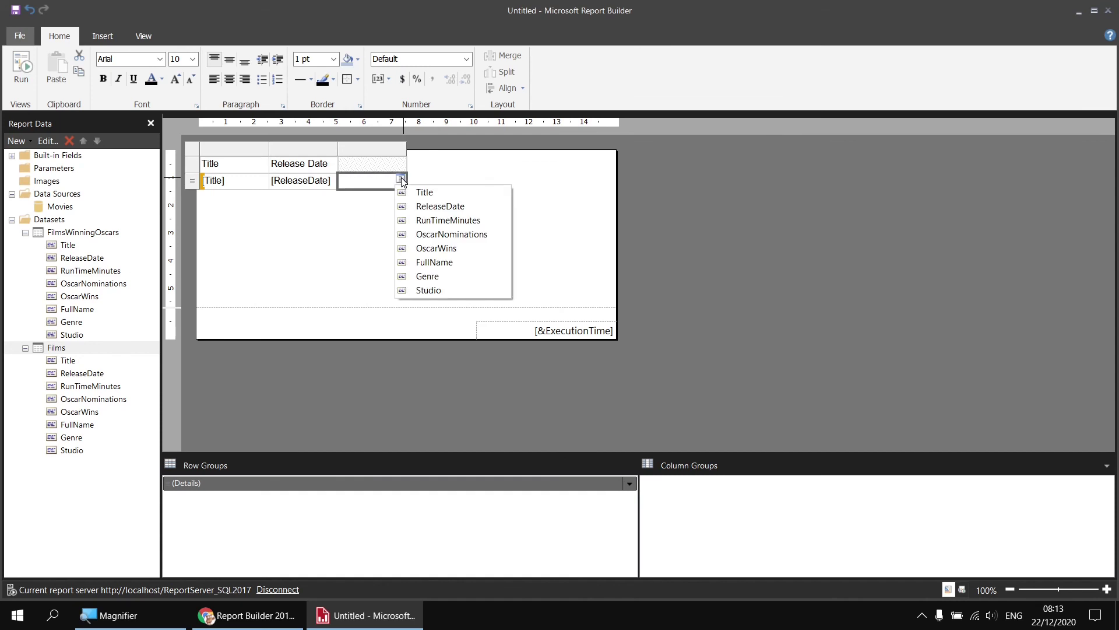
left_click(436, 248)
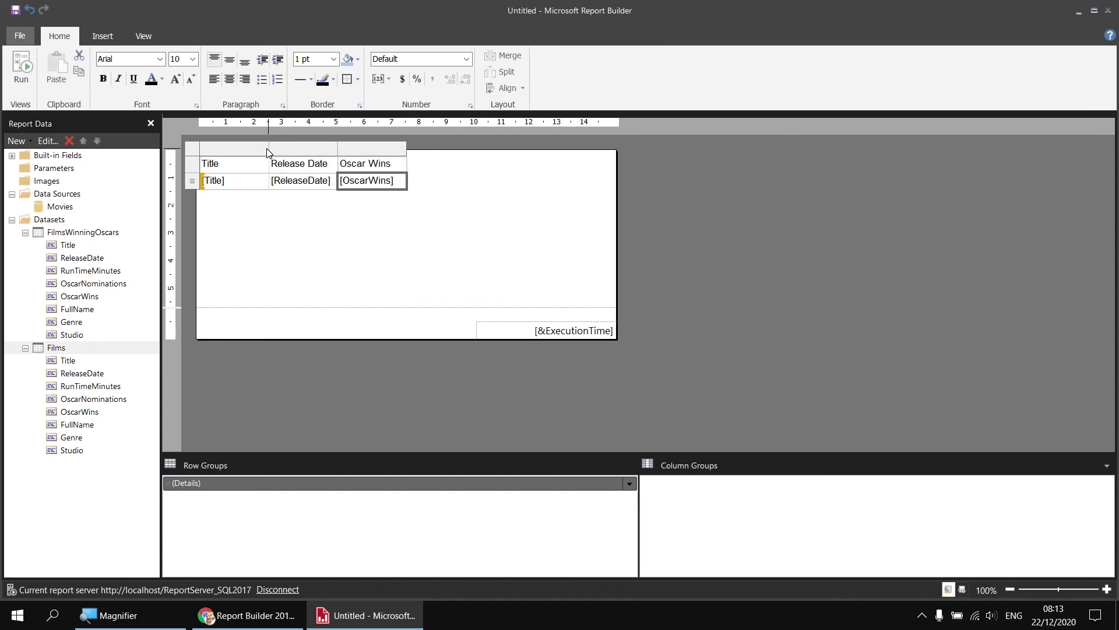
- Widen the Title column and set the table cells' font to Arial
left_click_drag(268, 153, 478, 161)
left_click(427, 232)
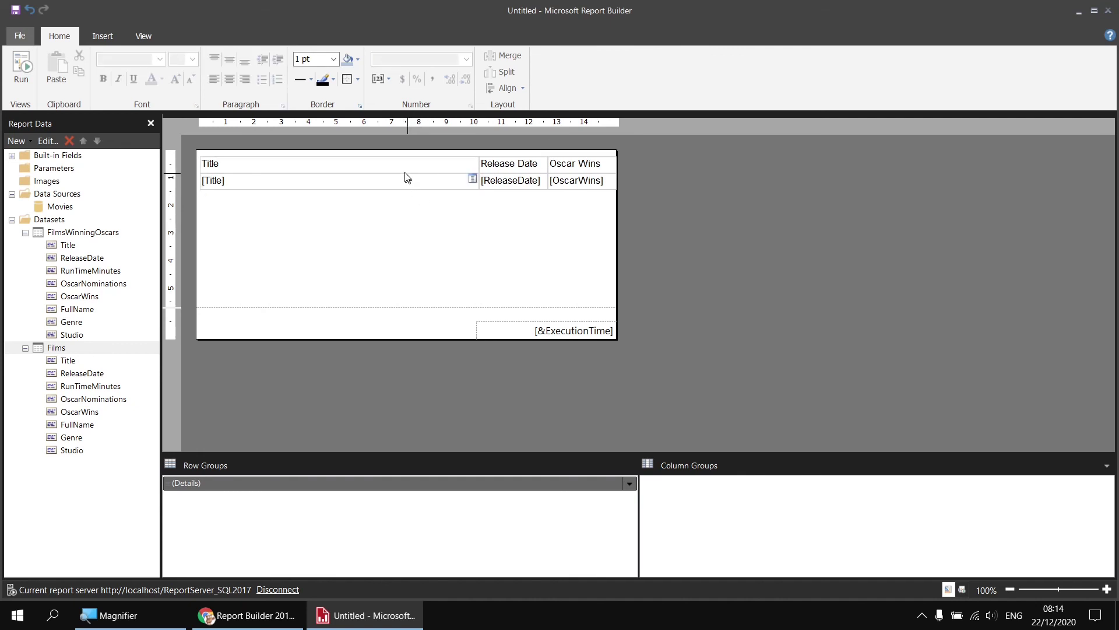
left_click_drag(407, 179, 590, 183)
left_click(160, 59)
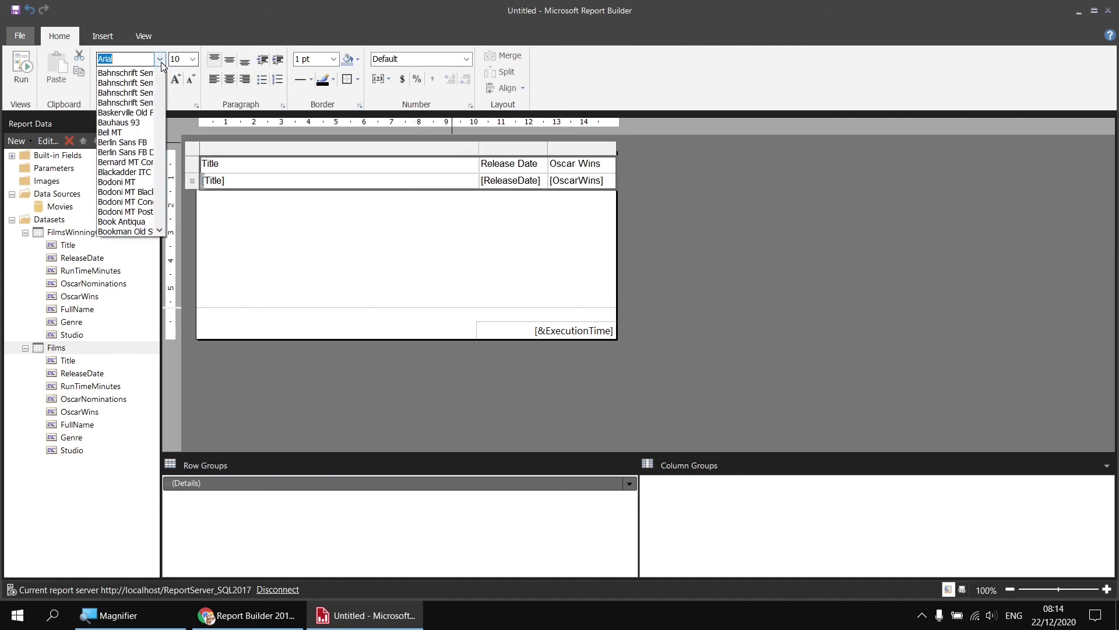
key("Down")
key("Return")
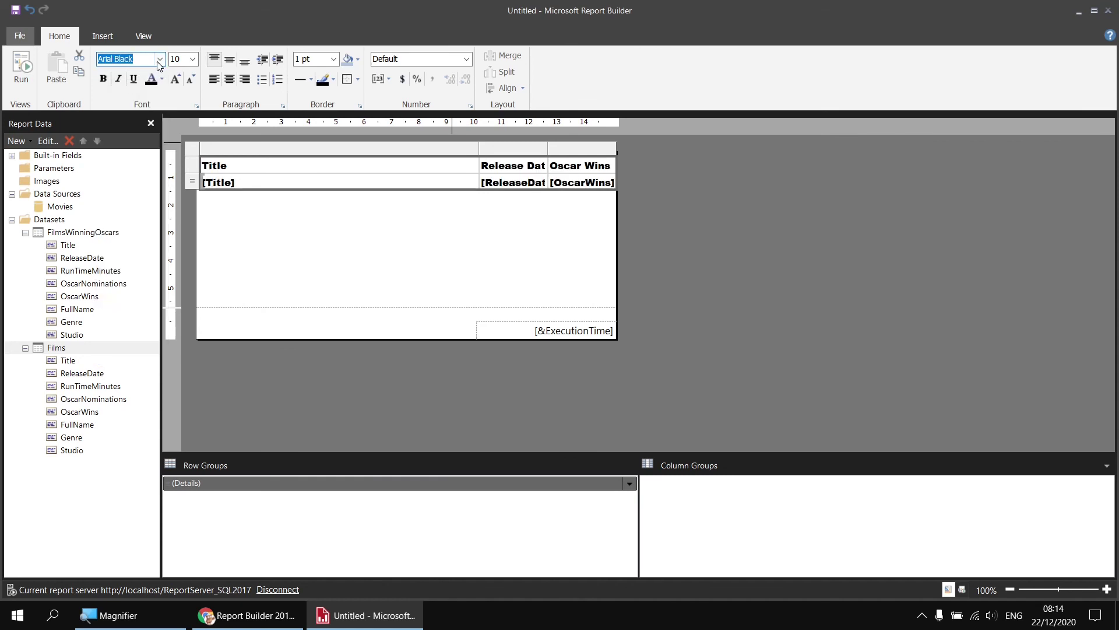
left_click(159, 59)
scroll(121, 97, "up", 2)
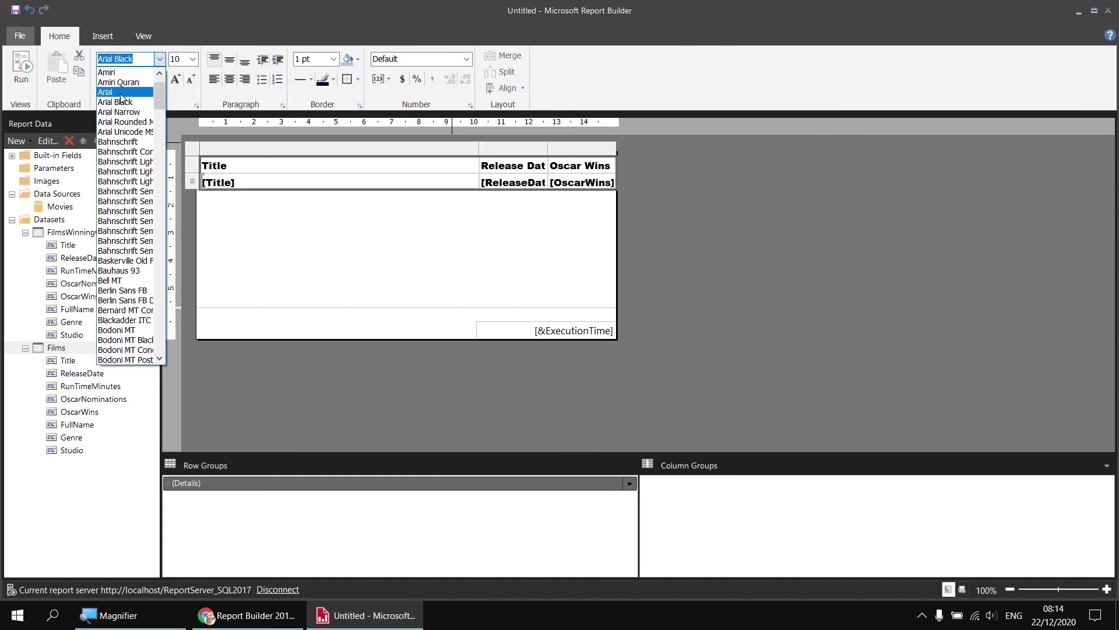
left_click(121, 95)
- Run the report to preview the films table, which is led by Titanic with 11 Oscar wins
left_click(21, 67)
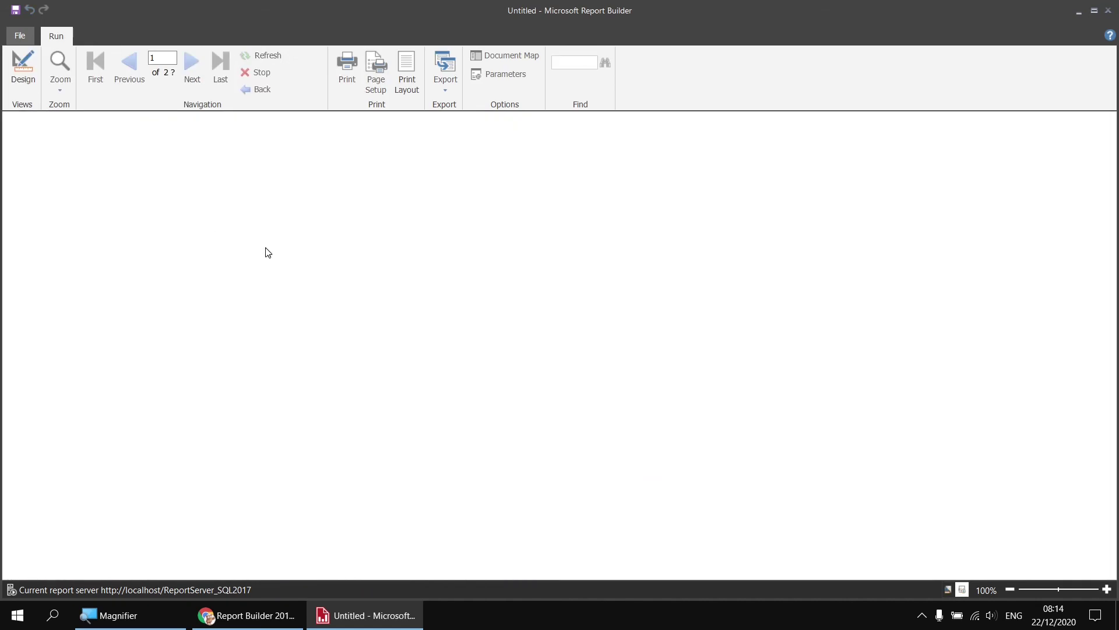